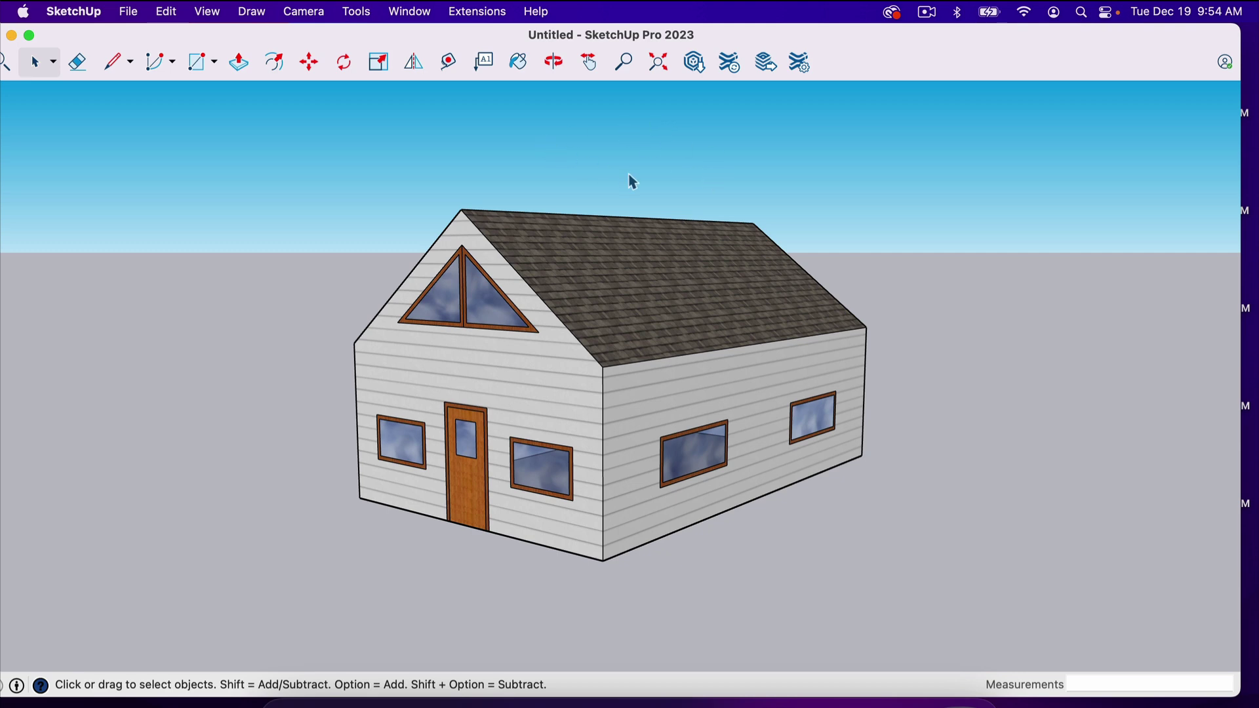
Search the Extension Warehouse for 'diffusion' and open the free SketchUp Diffusion 1.0.16 page
click(489, 14)
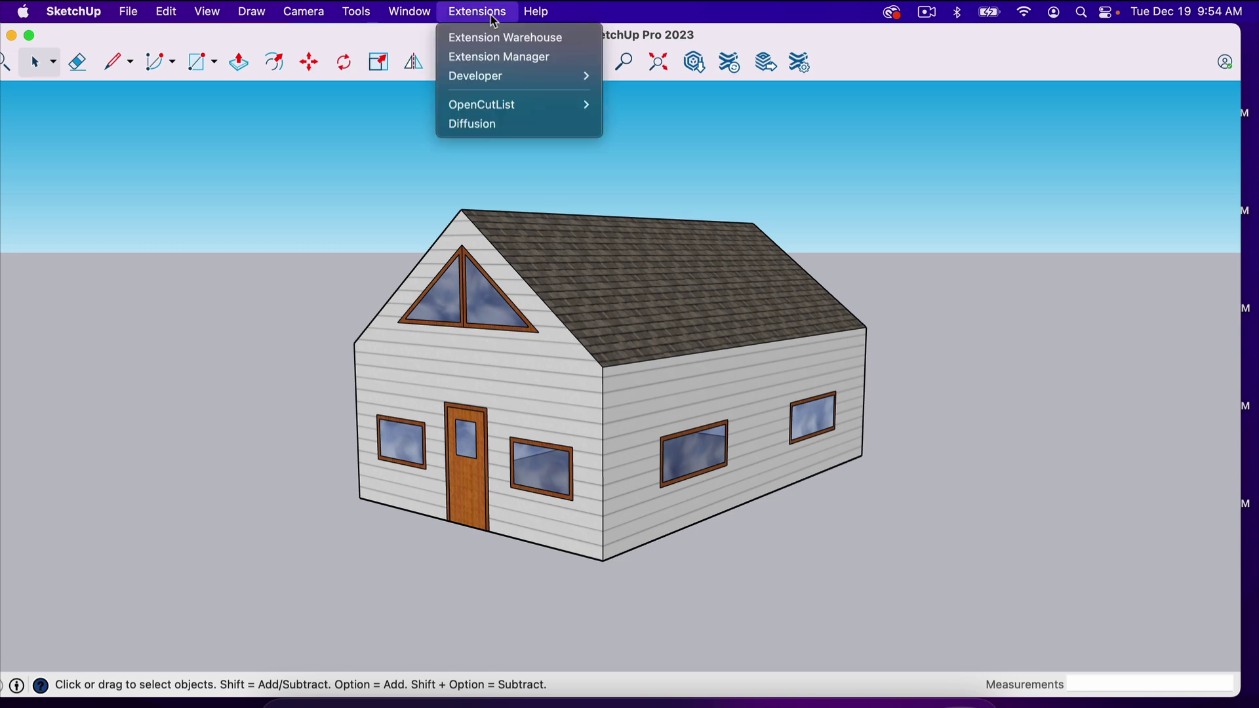
click(521, 40)
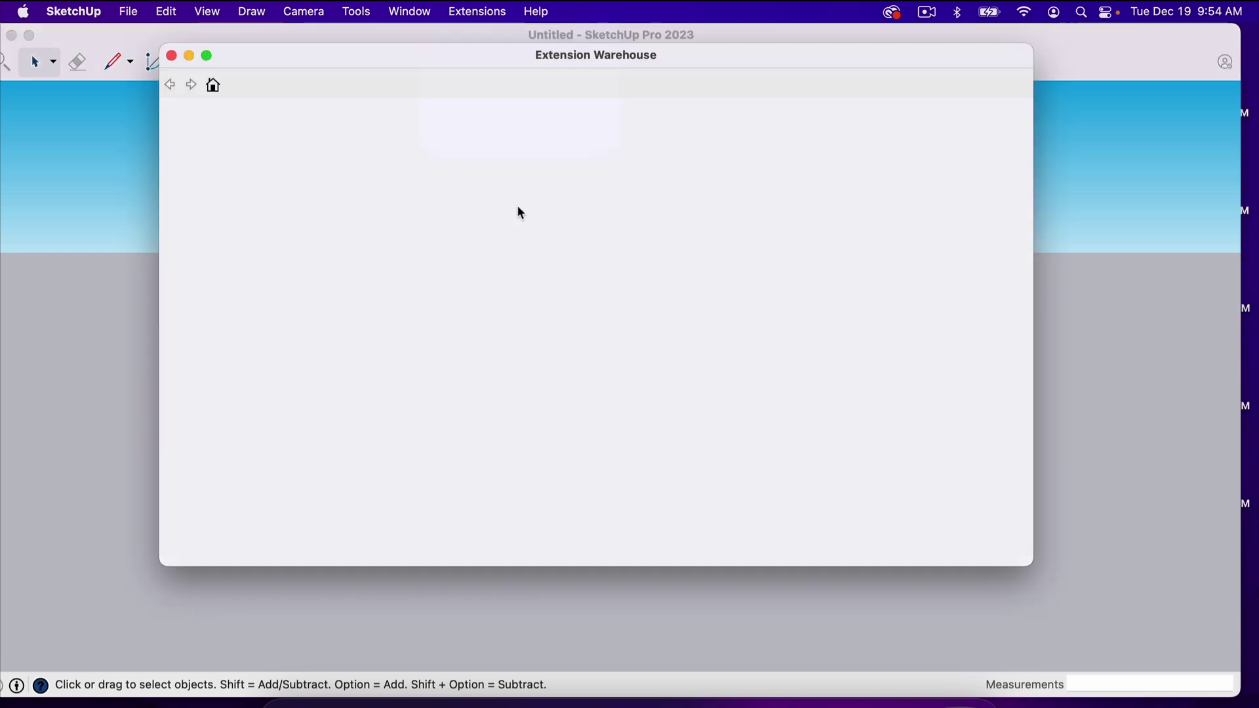
click(563, 120)
text(diffu)
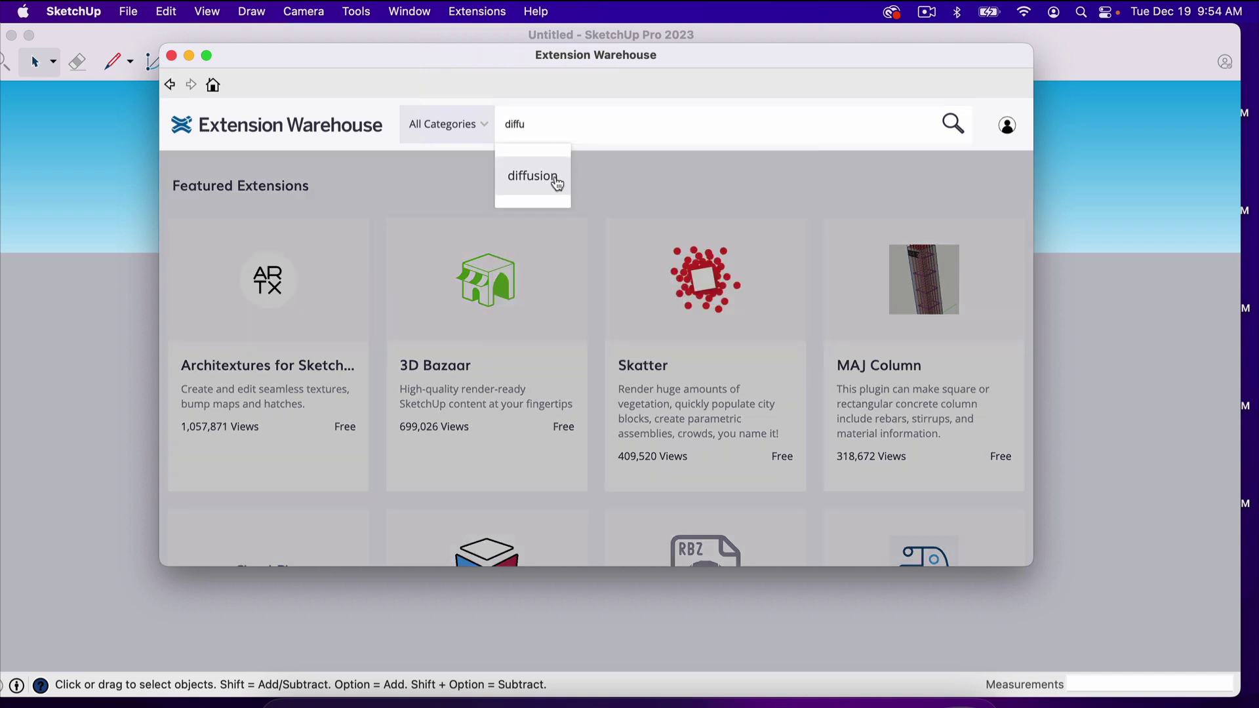
click(557, 184)
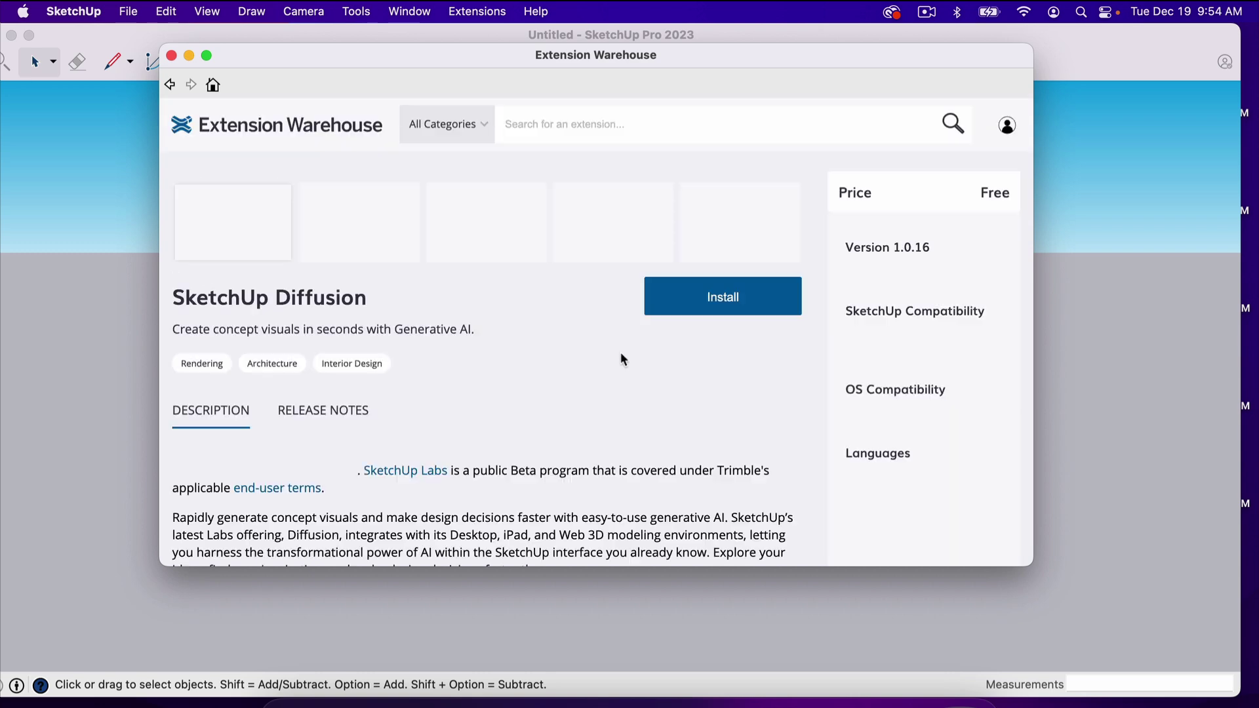
scroll(656, 394, down, 5)
scroll(656, 410, down, 5)
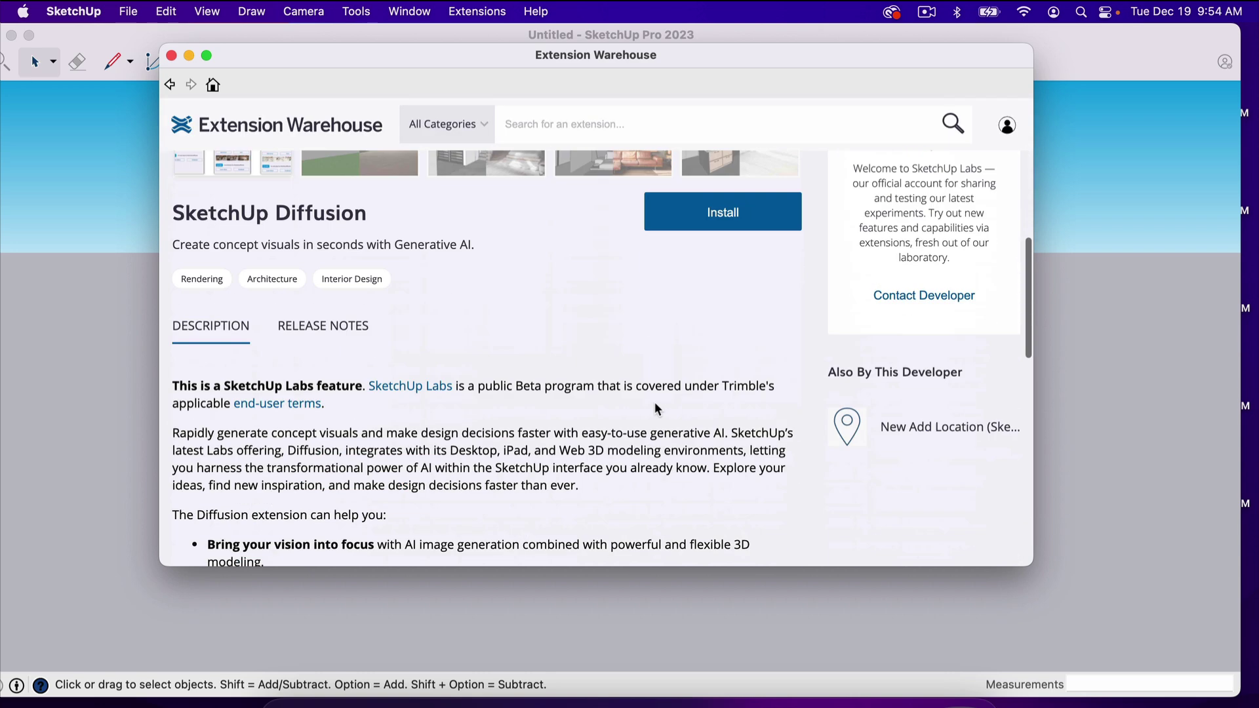
scroll(656, 411, up, 7)
scroll(520, 296, up, 2)
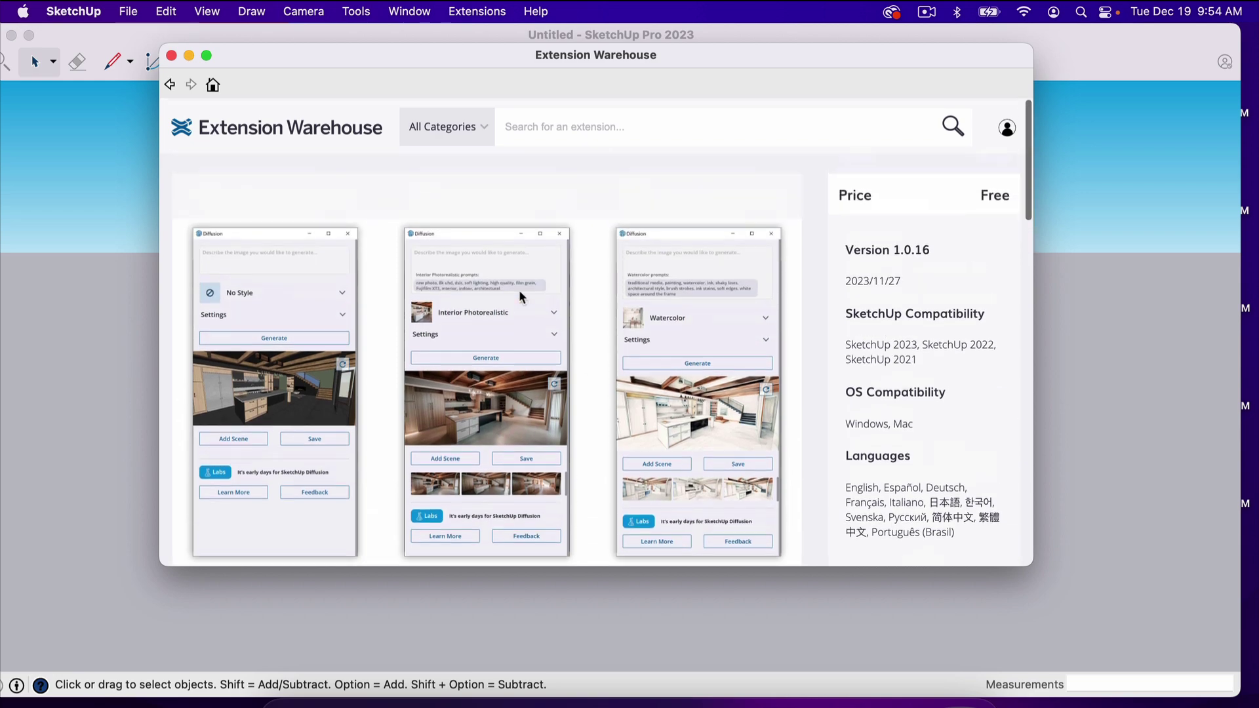
scroll(519, 300, down, 5)
scroll(553, 313, down, 2)
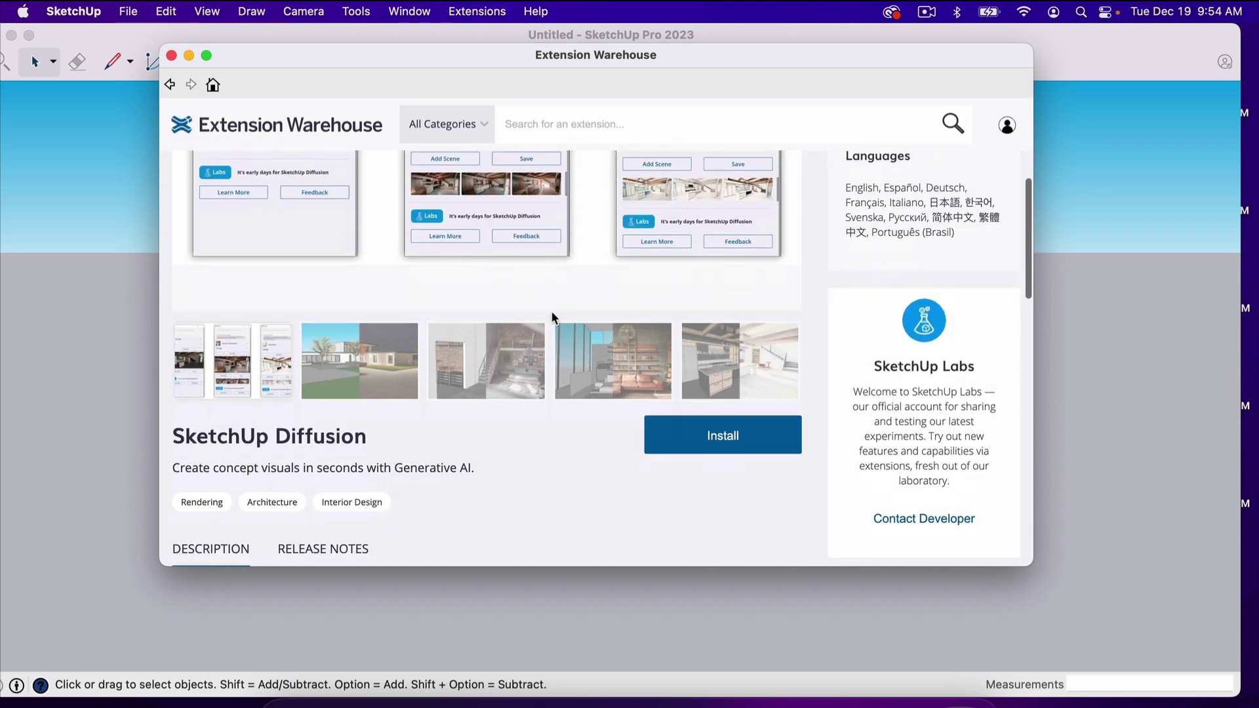
scroll(553, 314, up, 5)
scroll(552, 314, down, 5)
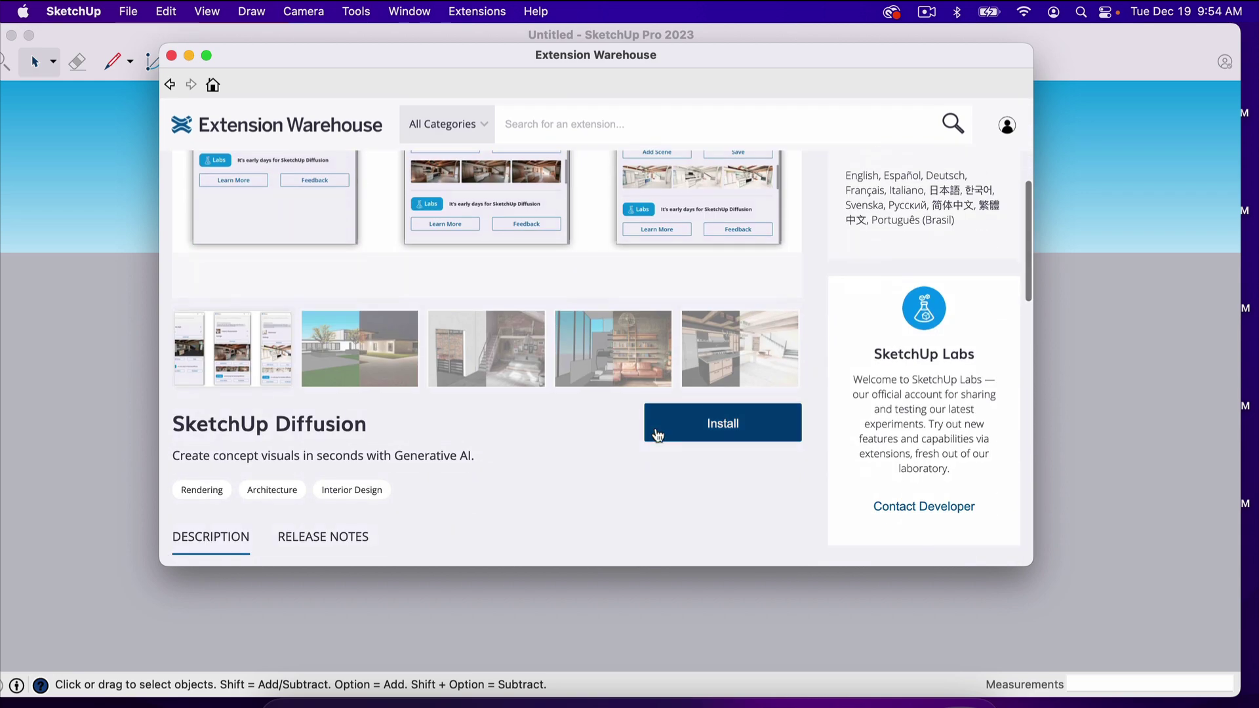
Close the Extension Warehouse and launch Diffusion from the Extensions menu, reviewing its empty panel
click(172, 57)
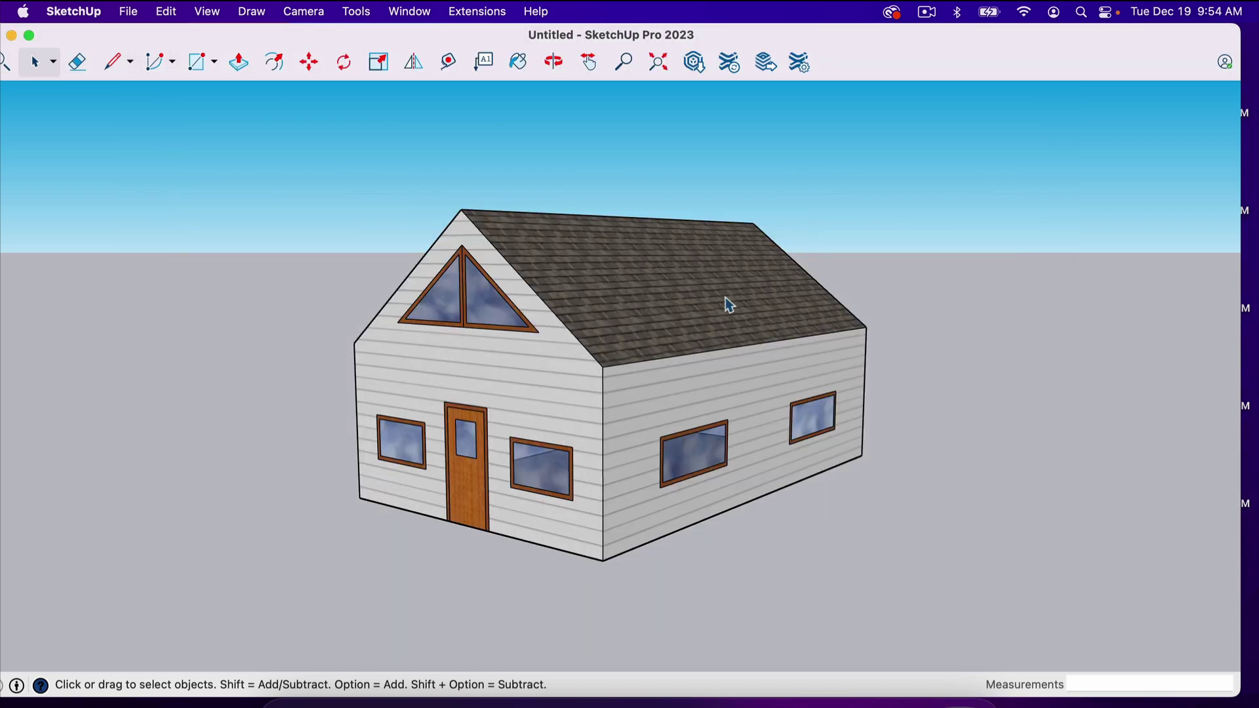
click(477, 14)
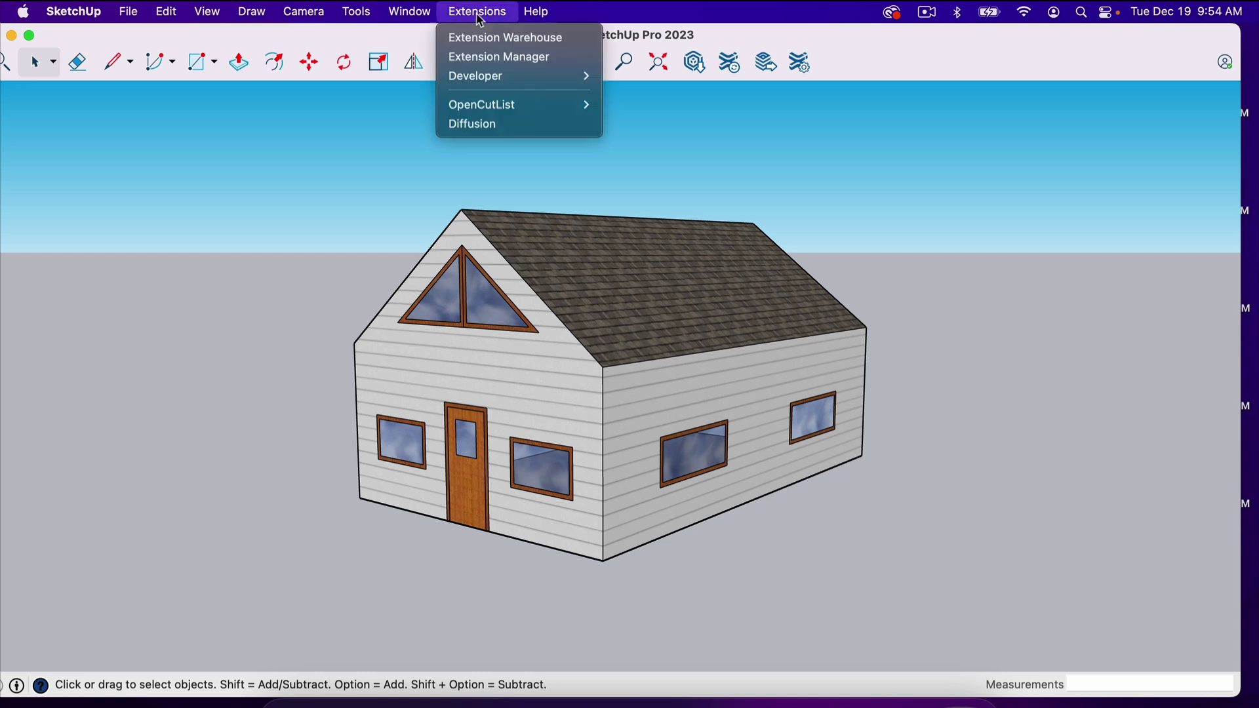
click(515, 128)
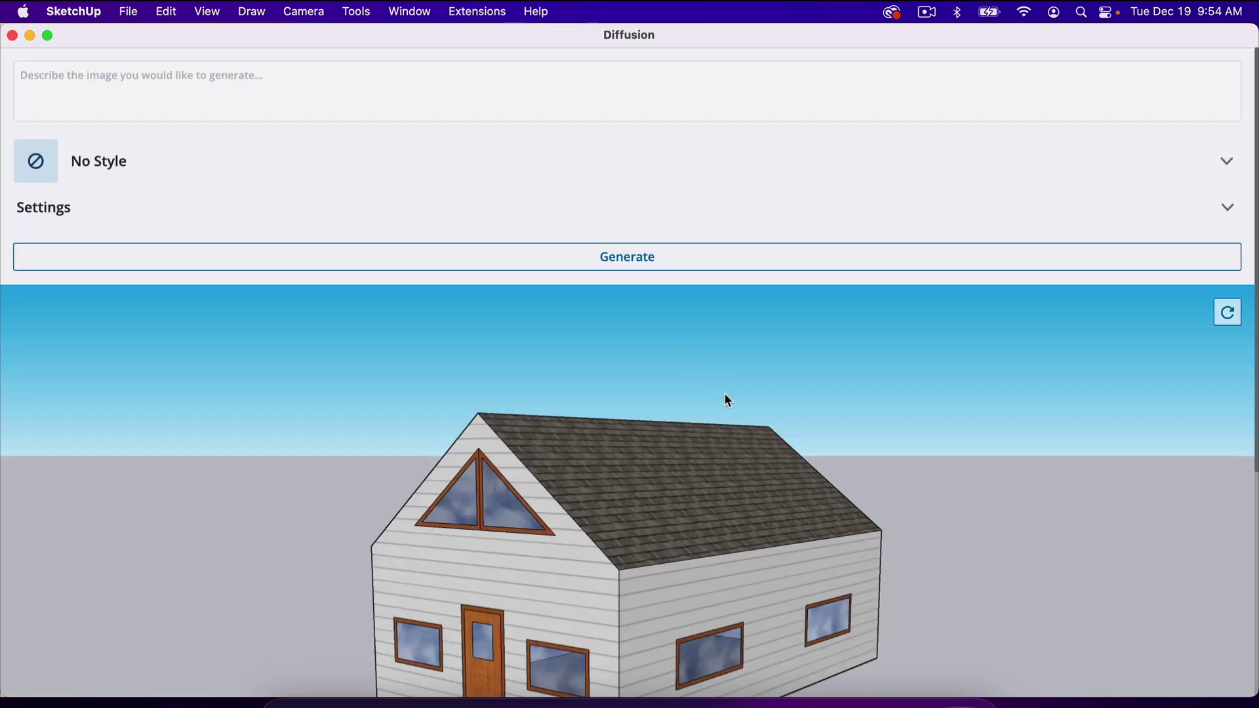
scroll(725, 396, down, 5)
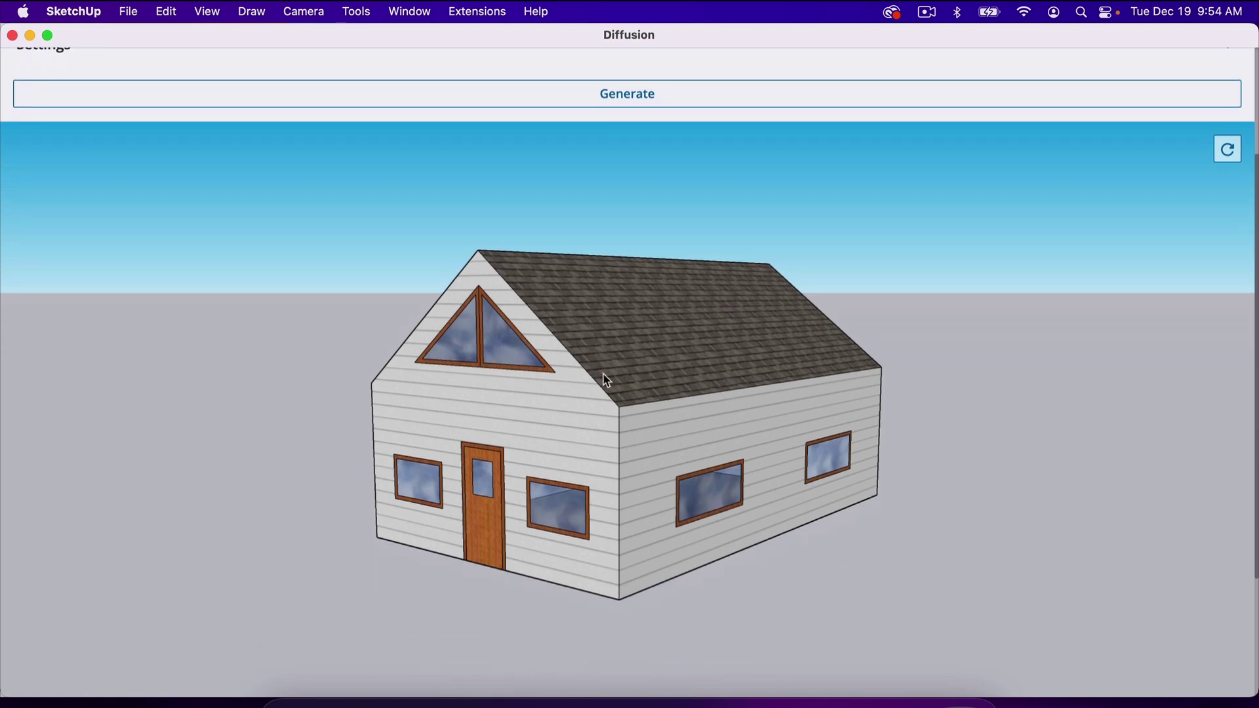
scroll(609, 373, down, 5)
scroll(525, 262, up, 3)
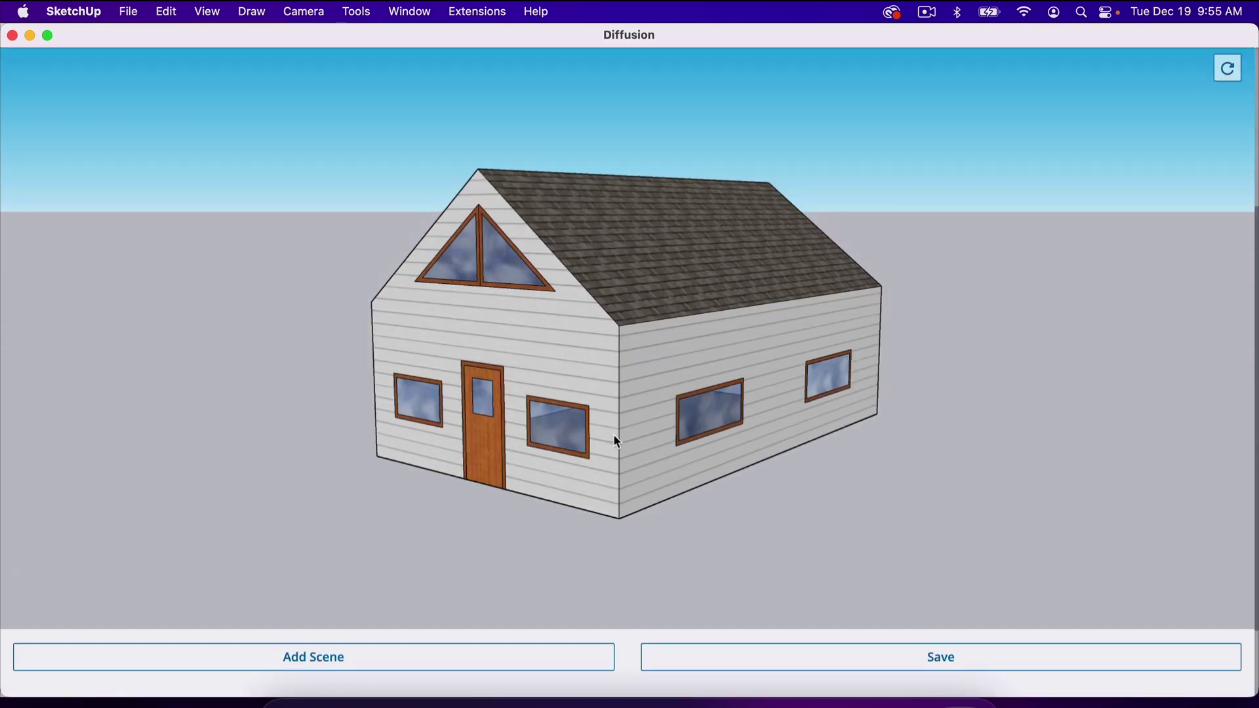
scroll(617, 266, up, 4)
scroll(615, 263, up, 3)
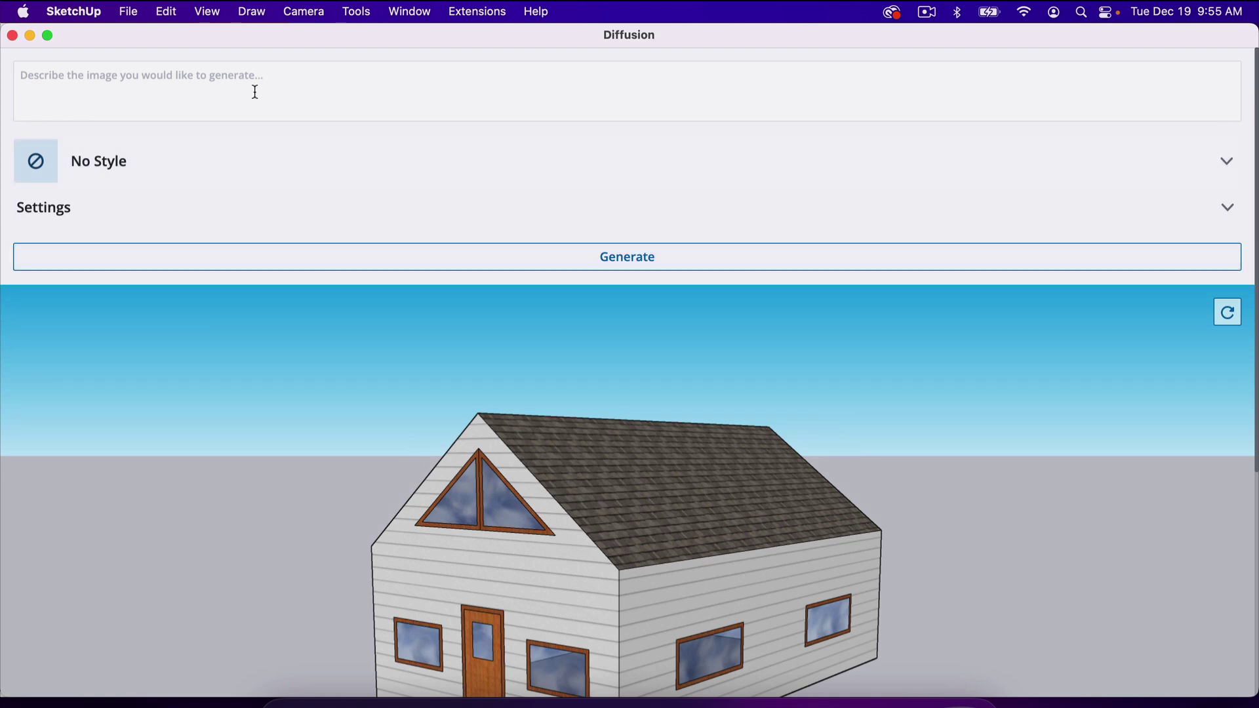
scroll(255, 91, down, 1)
scroll(253, 90, up, 1)
scroll(281, 131, down, 1)
scroll(282, 134, up, 1)
Generate renders from the prompt 'house in green pasture' and preview the middle one large
text(house in green pasture)
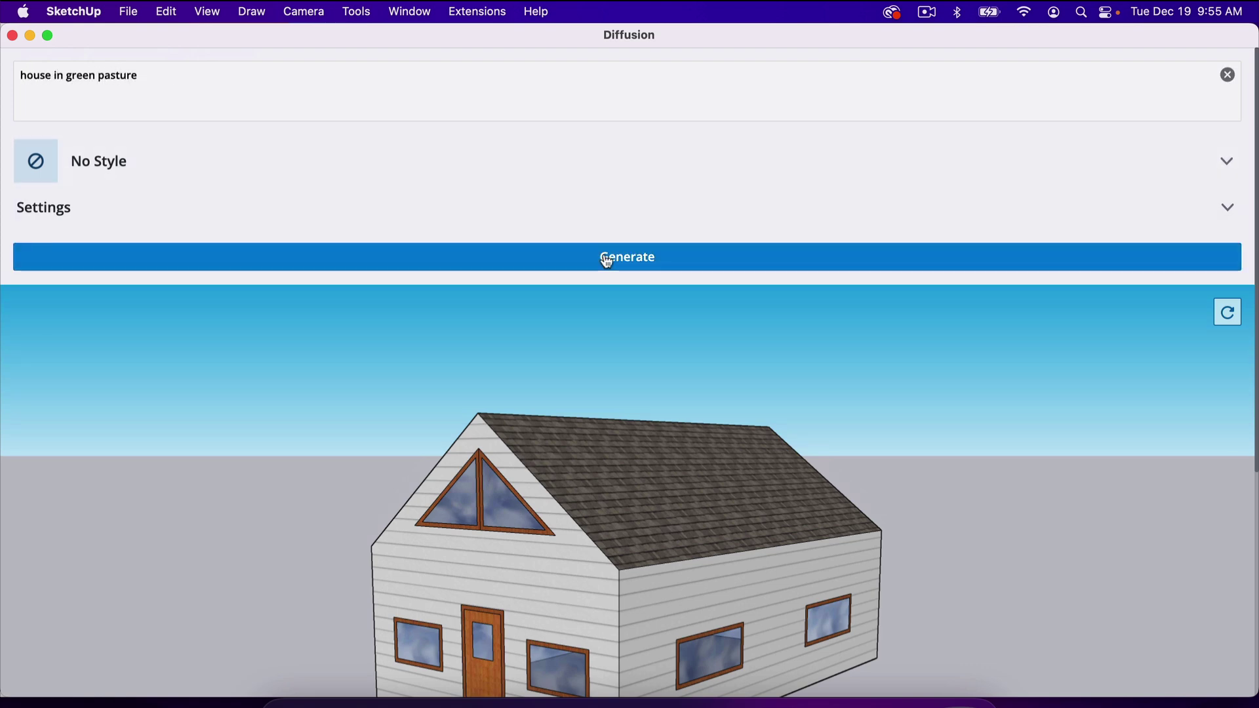
click(616, 258)
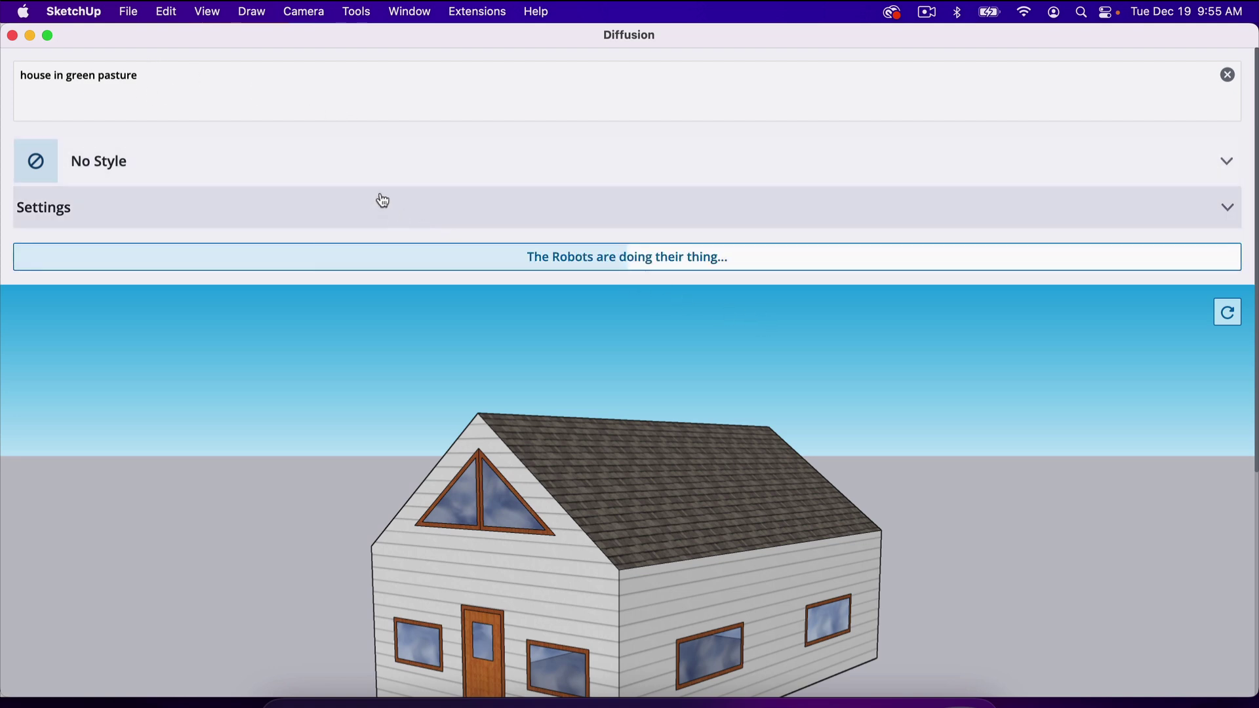
scroll(464, 271, down, 2)
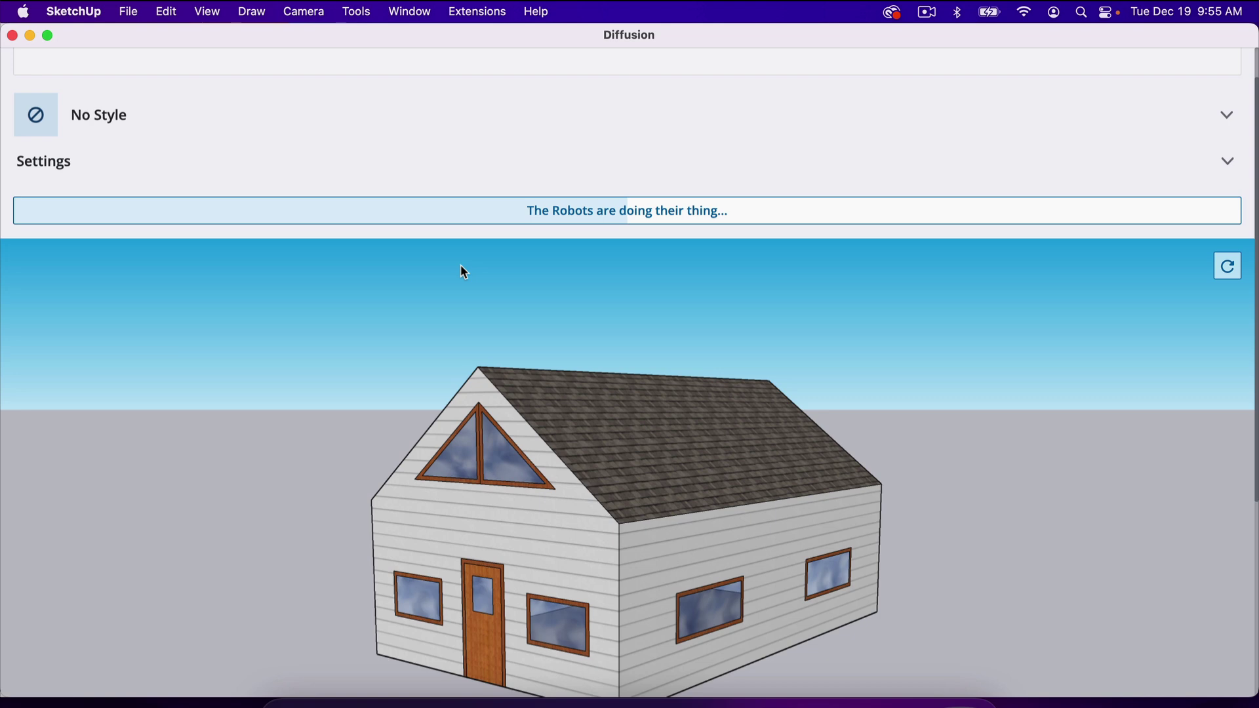
scroll(463, 272, down, 2)
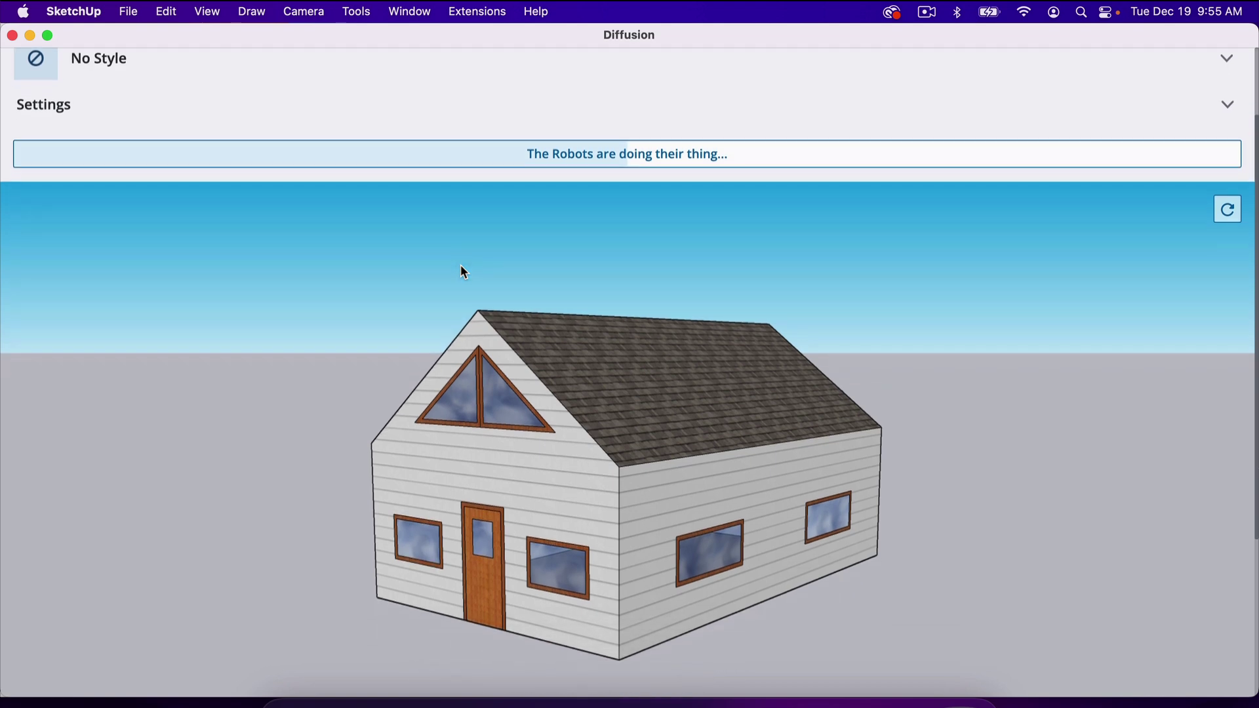
scroll(461, 266, up, 1)
scroll(461, 268, up, 4)
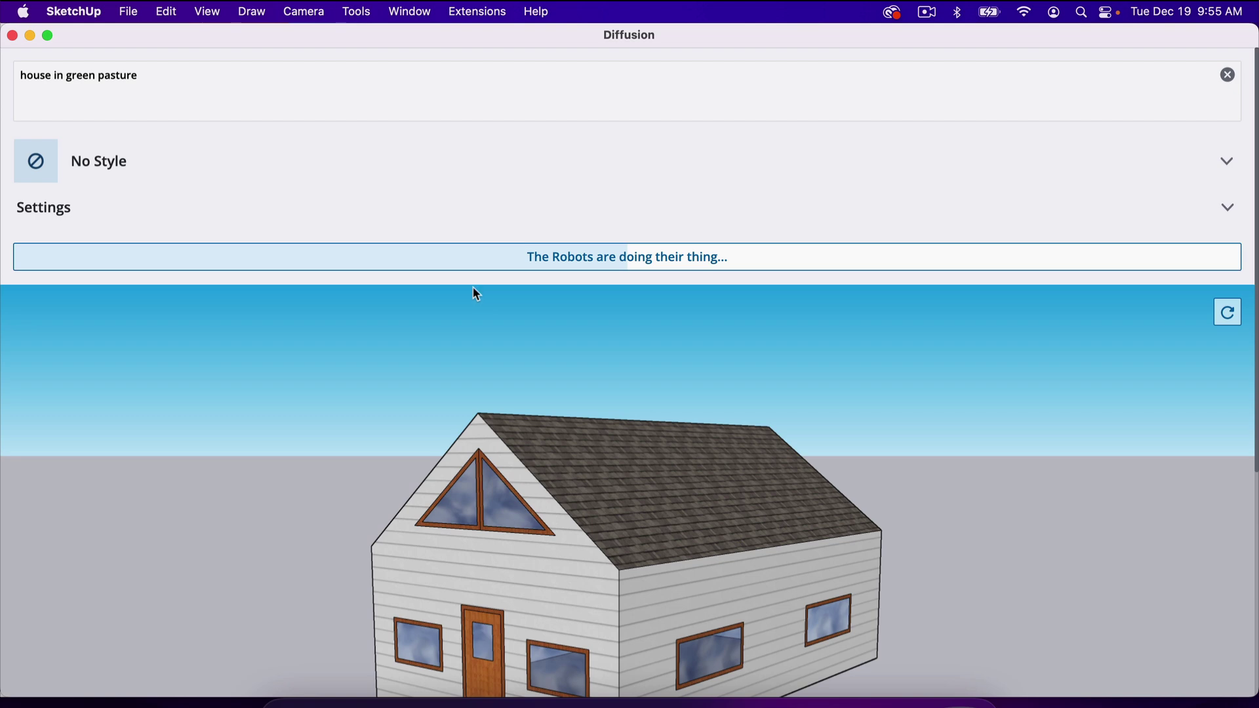
scroll(571, 328, down, 1)
scroll(568, 312, down, 10)
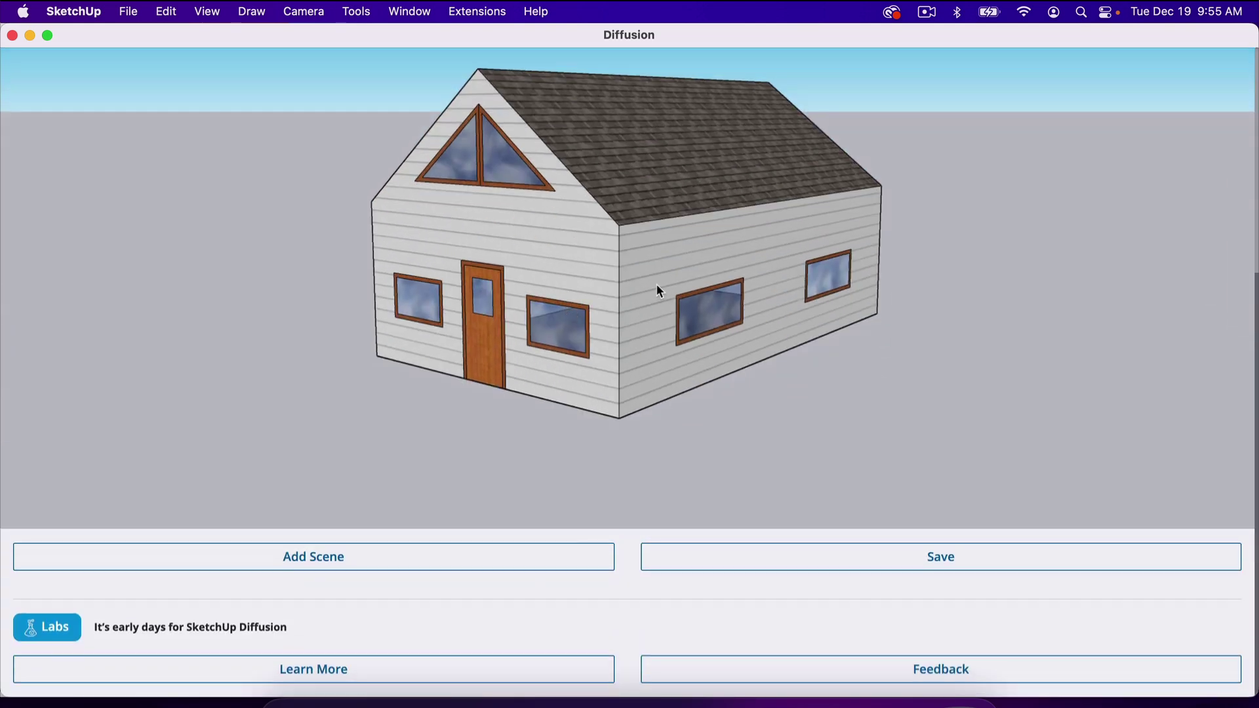
scroll(659, 295, down, 4)
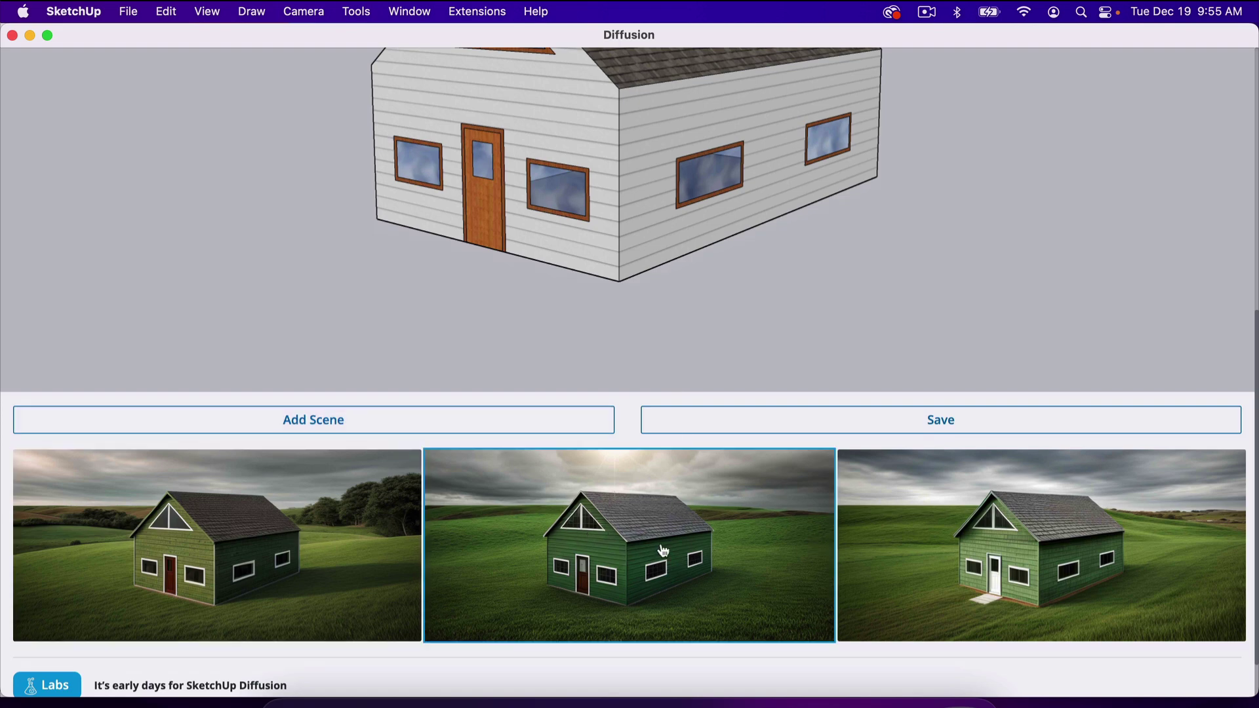
click(663, 551)
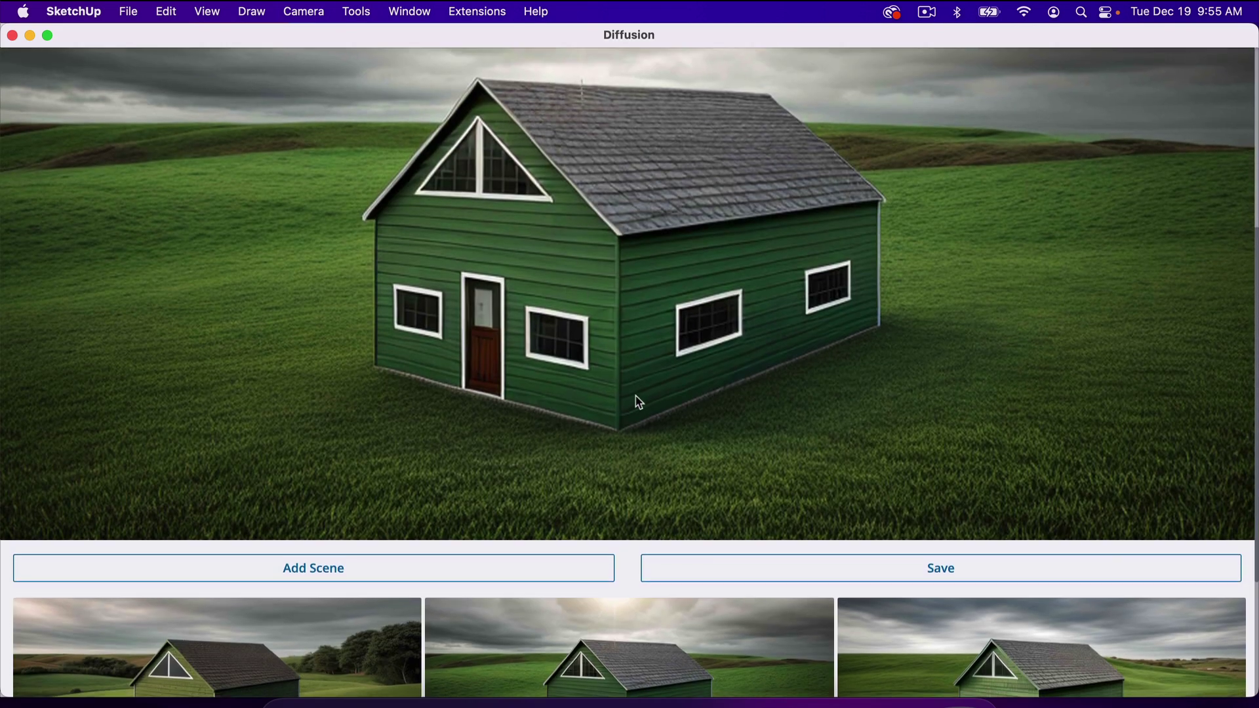
Preview the first pasture render, the one with trees behind the house
scroll(639, 402, down, 3)
click(337, 550)
scroll(416, 489, up, 3)
scroll(513, 330, up, 5)
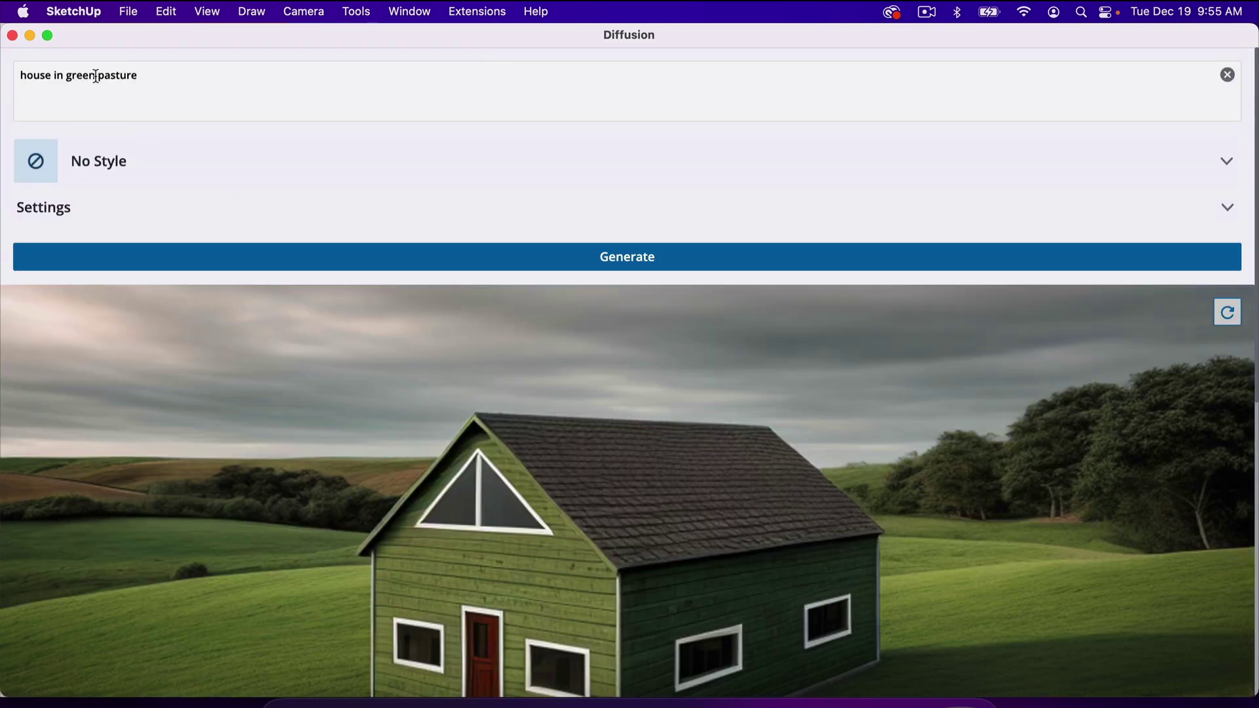
Shorten the prompt to 'house in pasture', regenerate, and preview the fenced white-house render
key(BackSpace)
key(BackSpace)
key(BackSpace)
key(BackSpace)
key(BackSpace)
key(BackSpace)
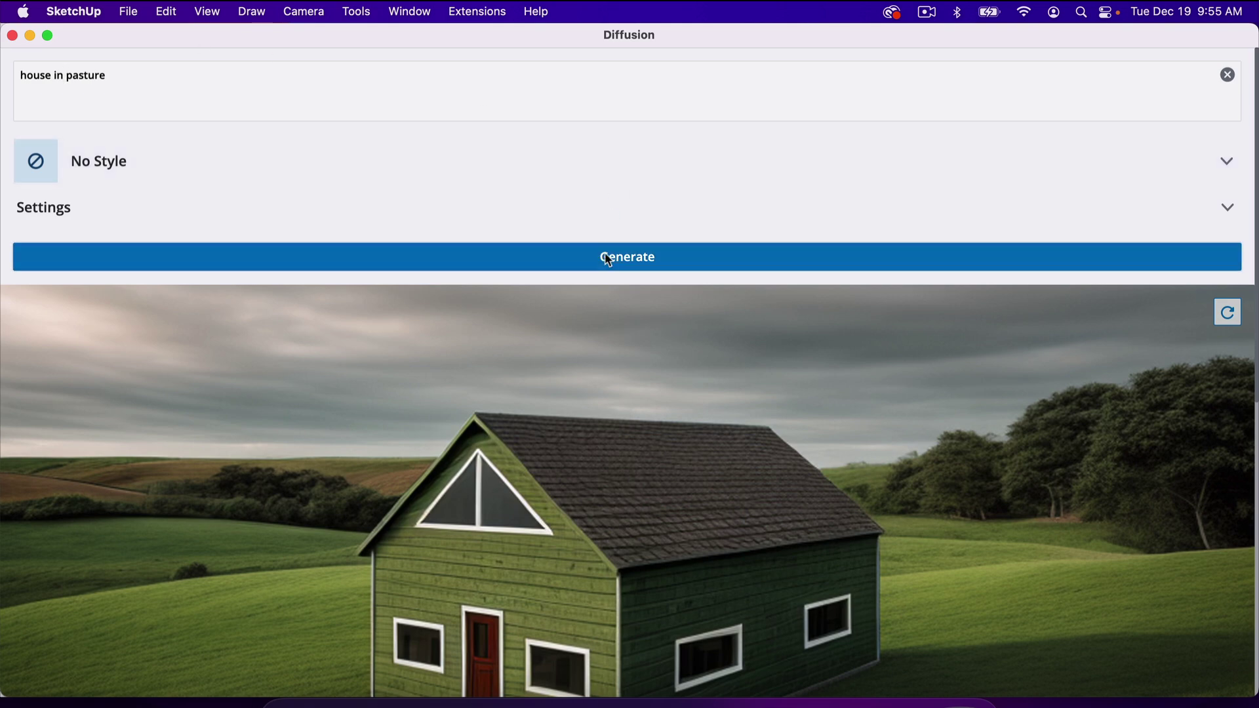
click(604, 256)
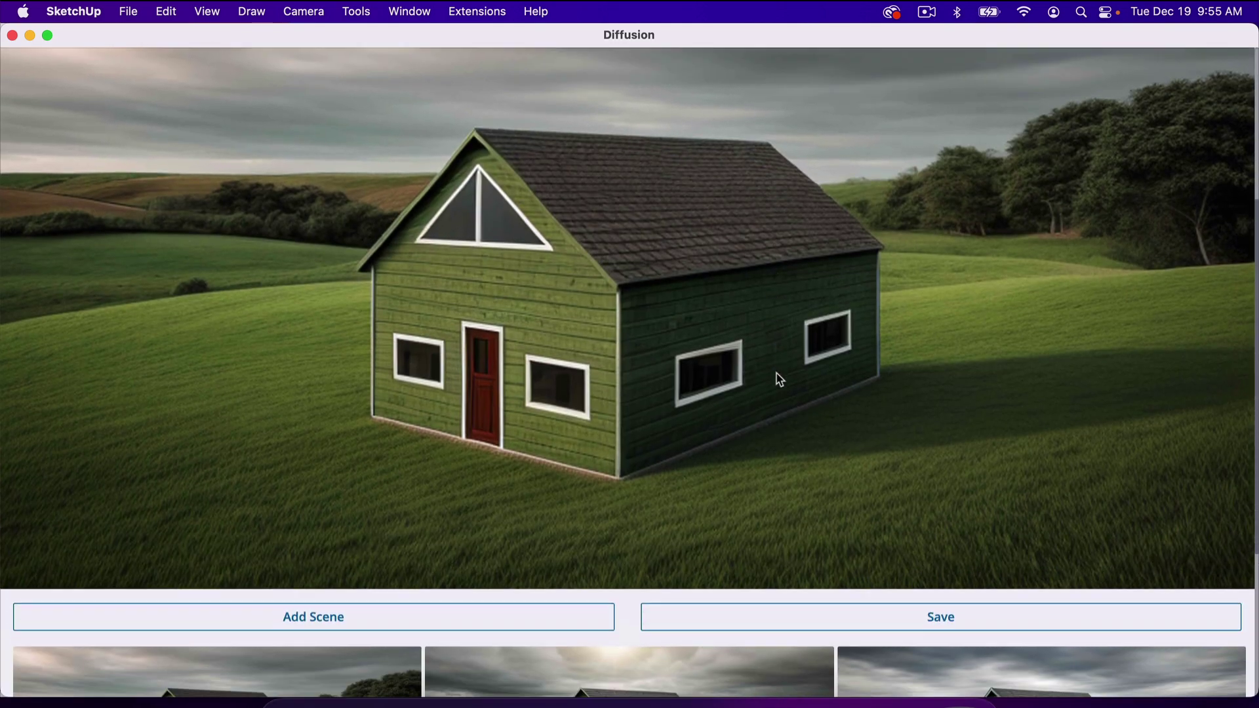
scroll(778, 376, down, 5)
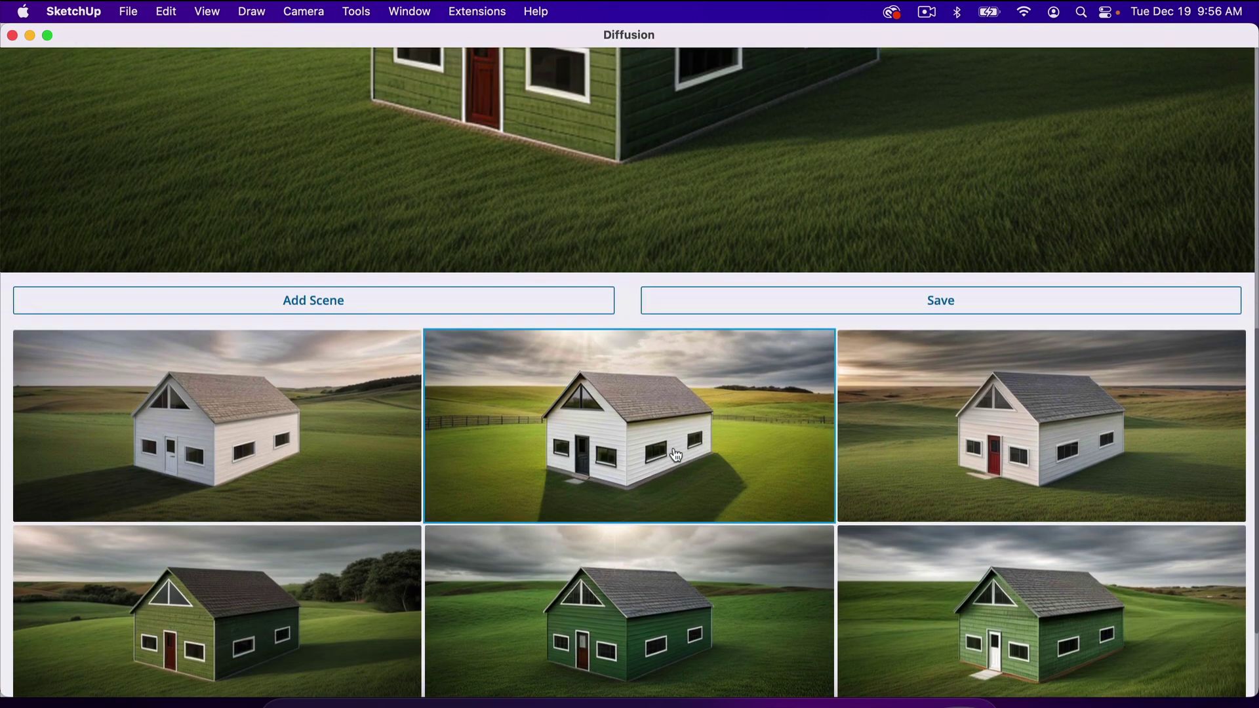
click(676, 452)
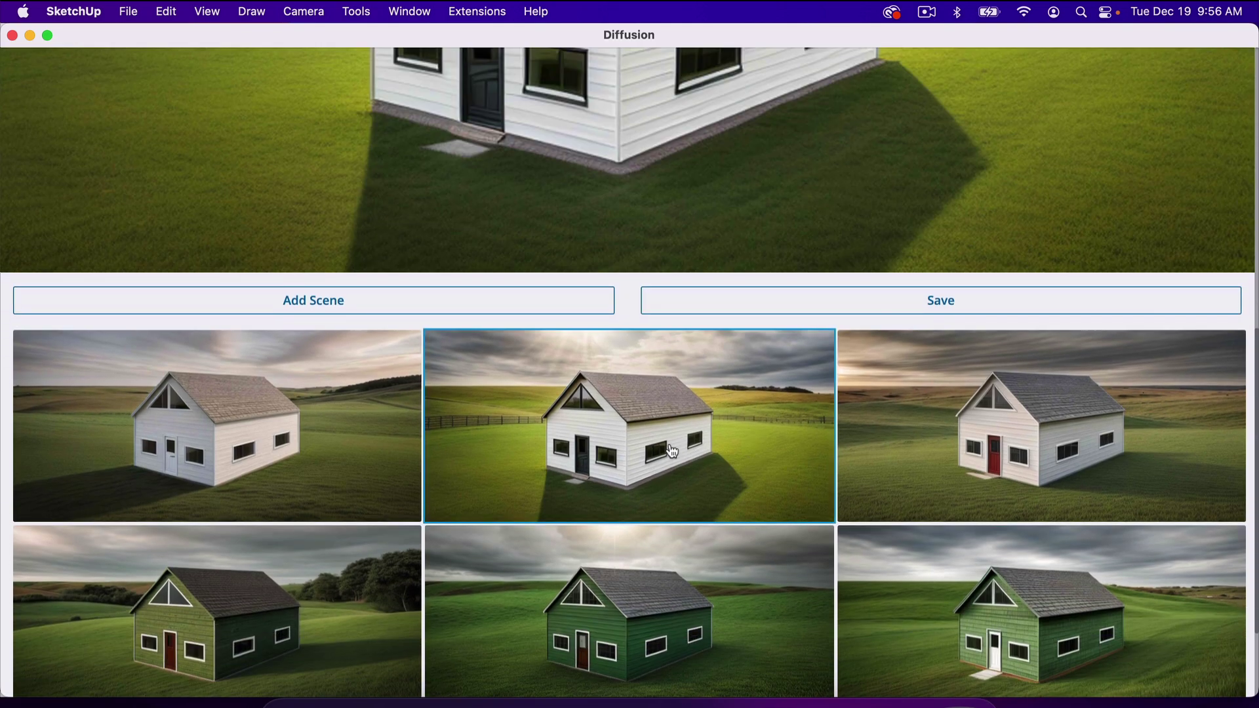
scroll(669, 446, up, 5)
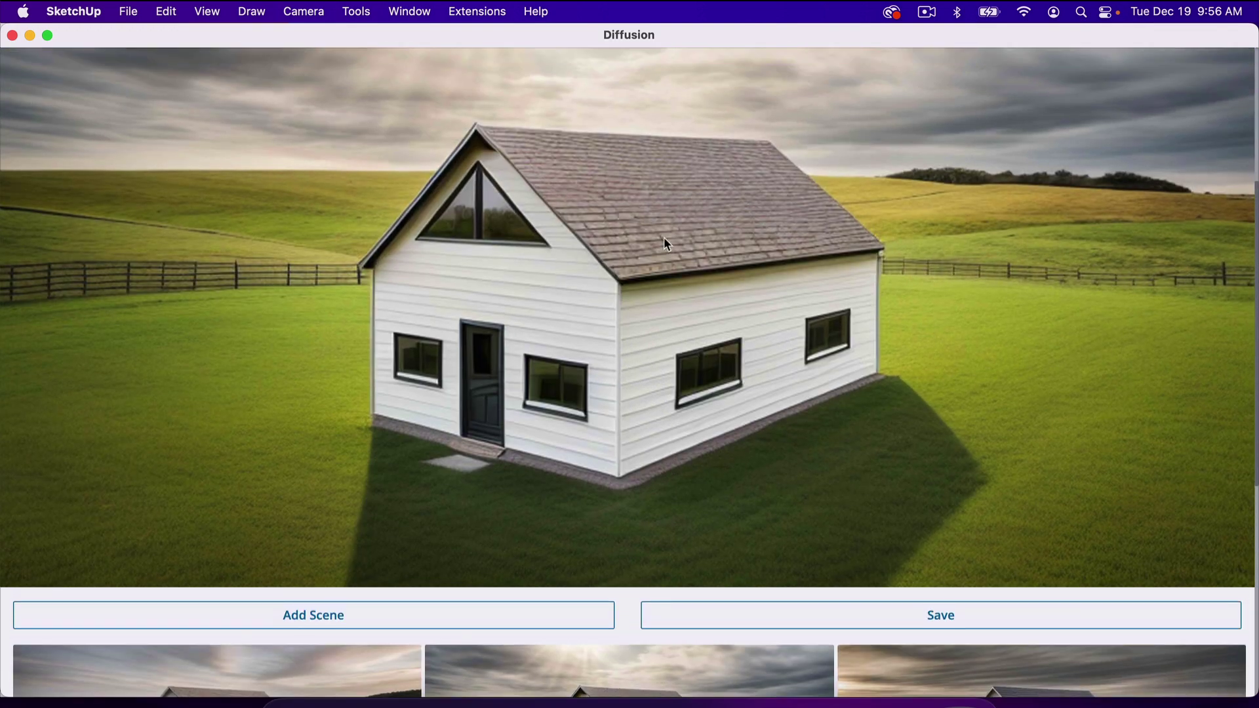
scroll(569, 298, up, 5)
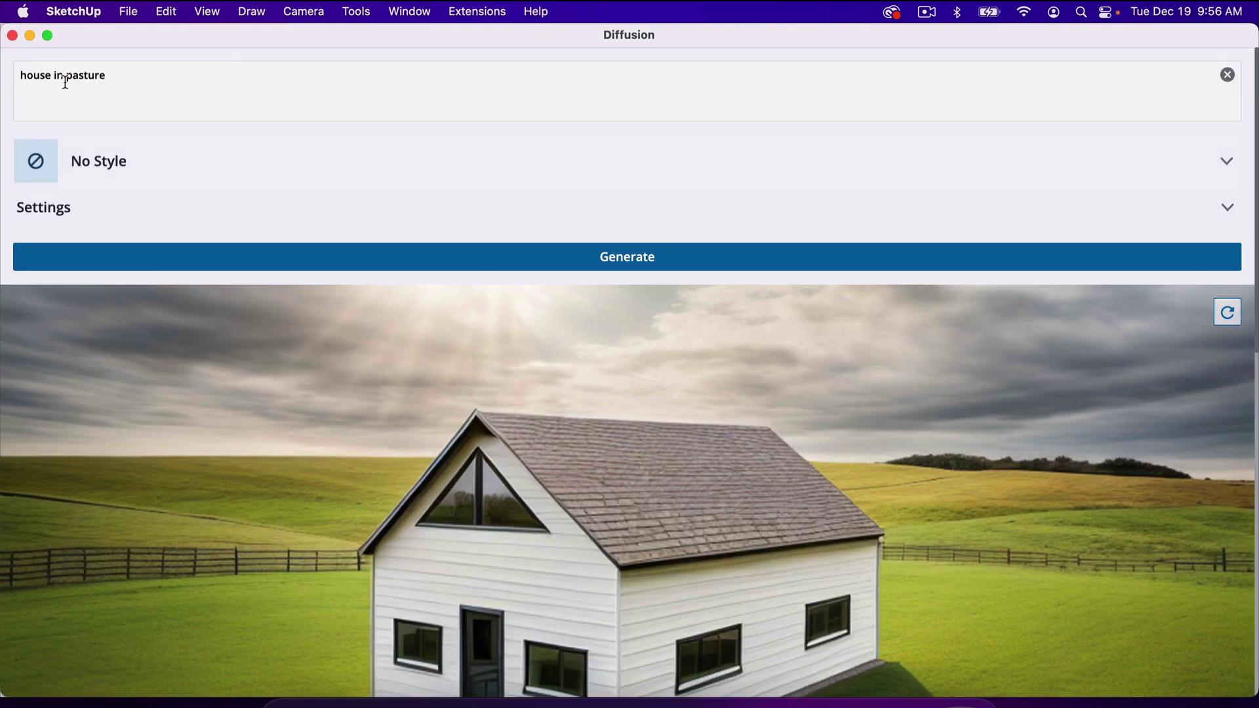
scroll(393, 291, down, 3)
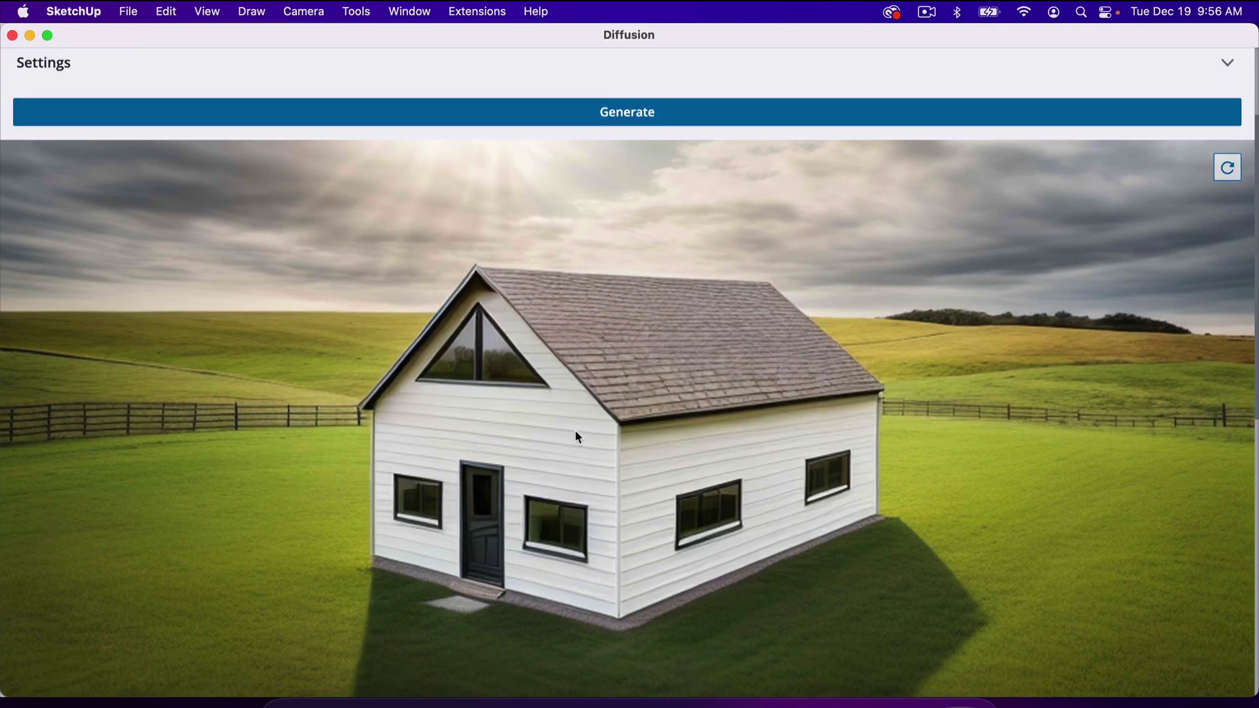
scroll(576, 430, down, 2)
scroll(576, 430, up, 5)
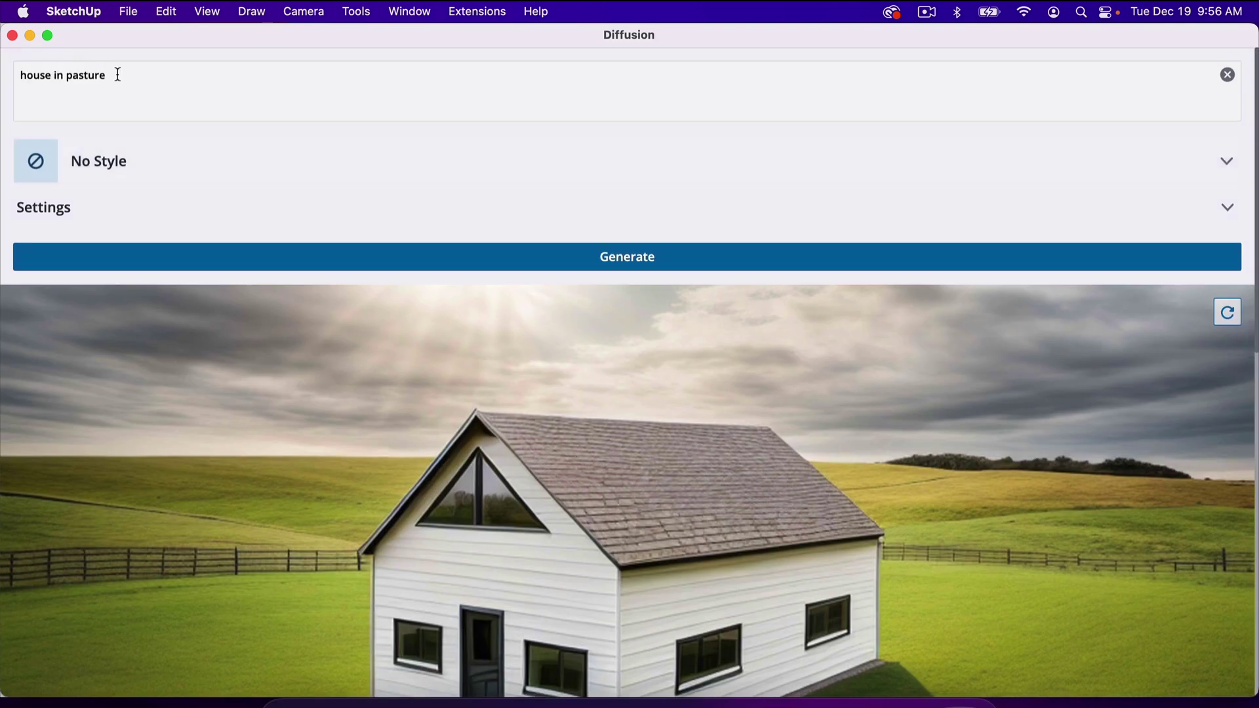
Generate from 'house with mountain view', preview the snowy render, then minimize Diffusion
drag(118, 75, 69, 75)
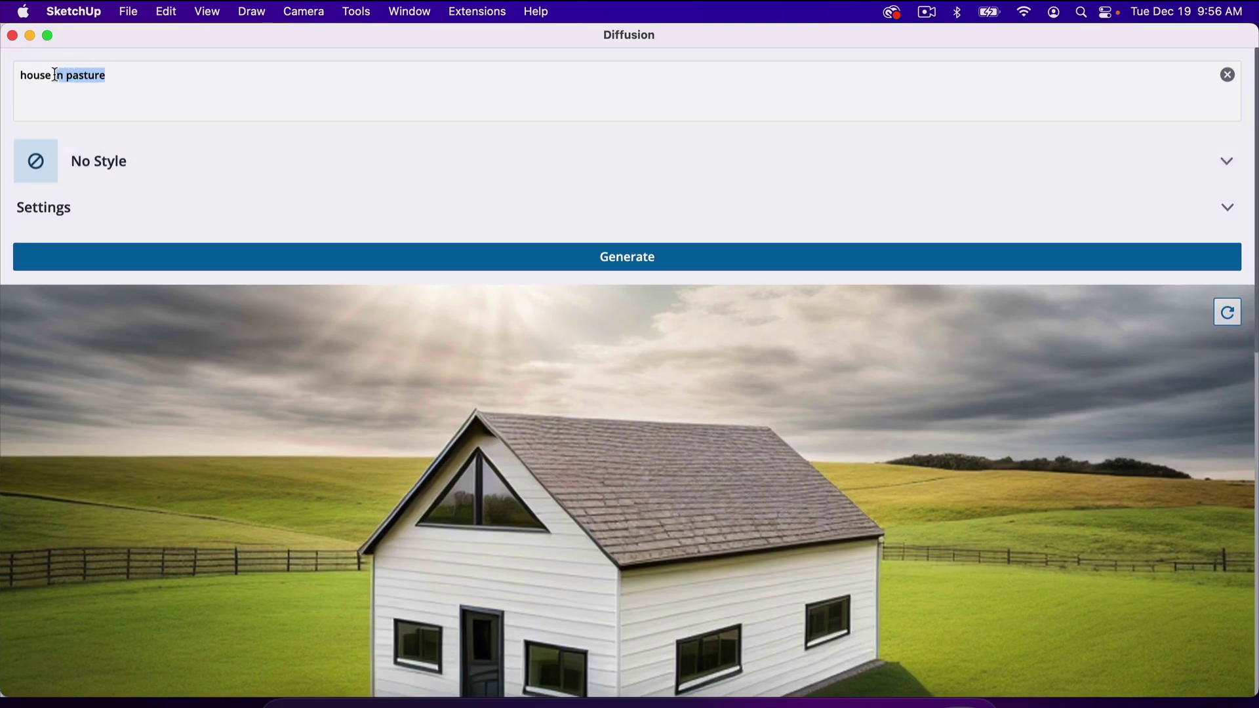
text(with)
scroll(726, 346, down, 5)
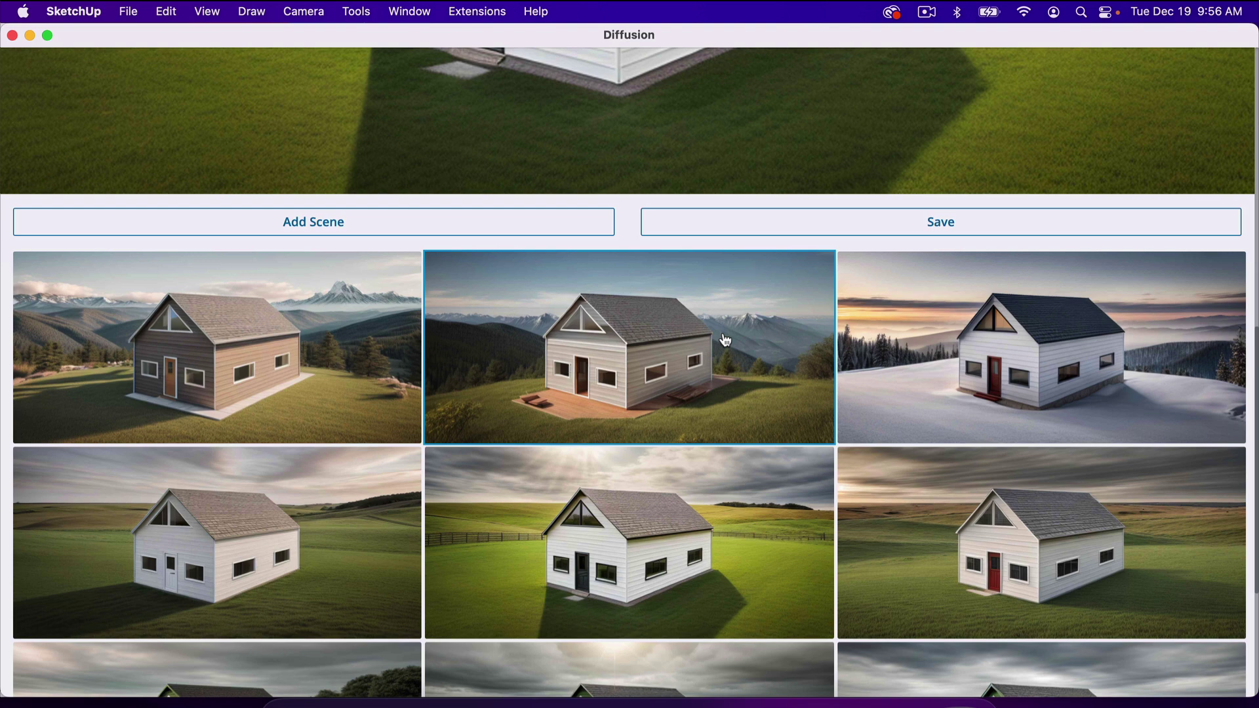
click(1027, 348)
scroll(1027, 349, up, 3)
scroll(1027, 349, up, 3)
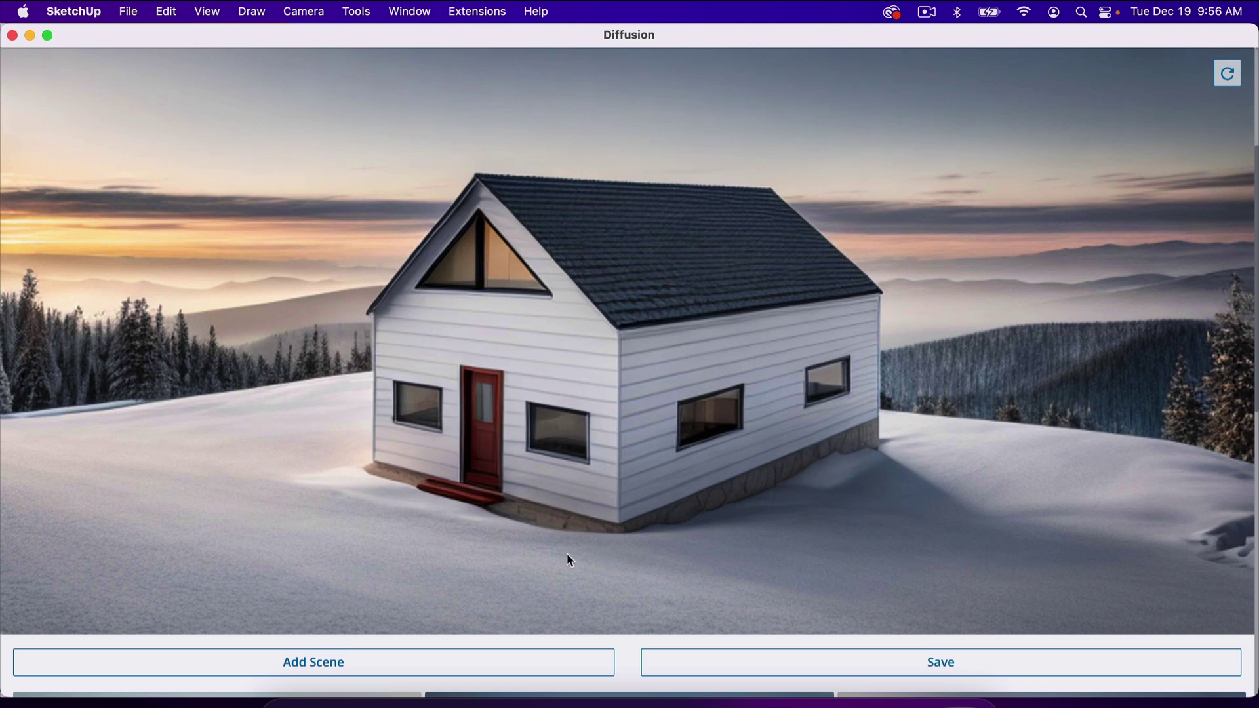
scroll(652, 554, down, 3)
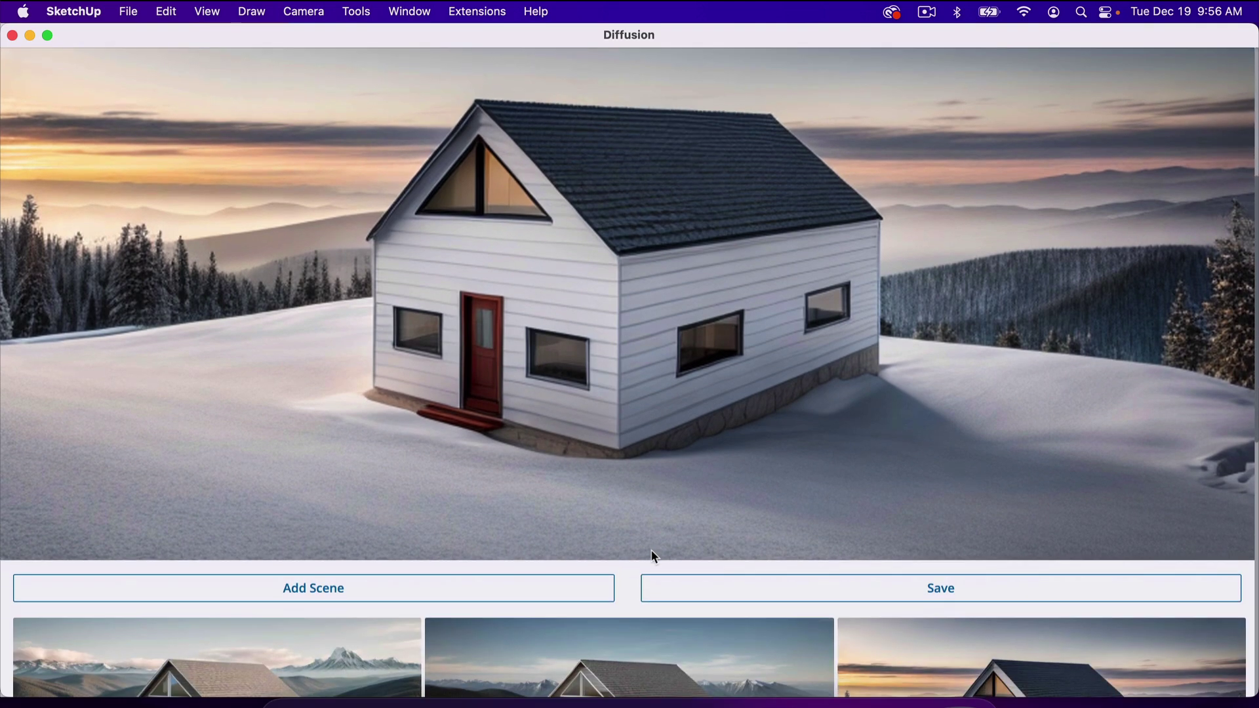
click(30, 35)
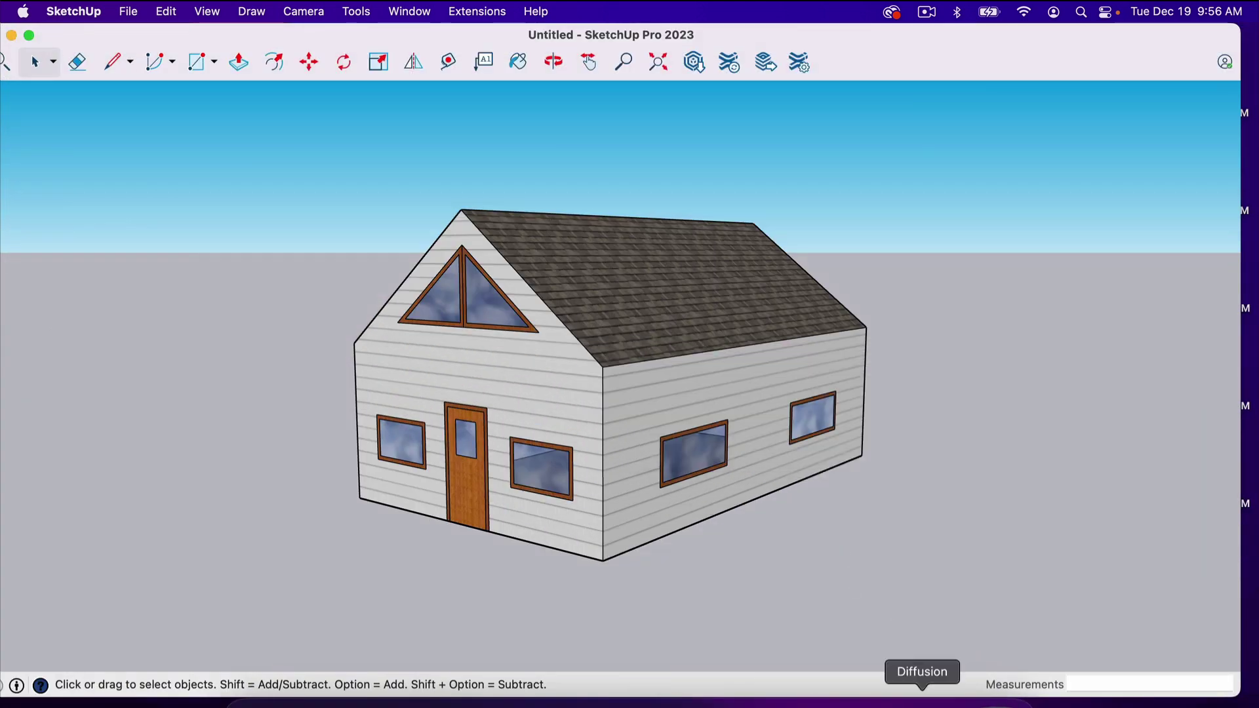
Restore the Diffusion window and preview the mountain renders with the deck and the brown house
click(922, 701)
scroll(577, 371, down, 10)
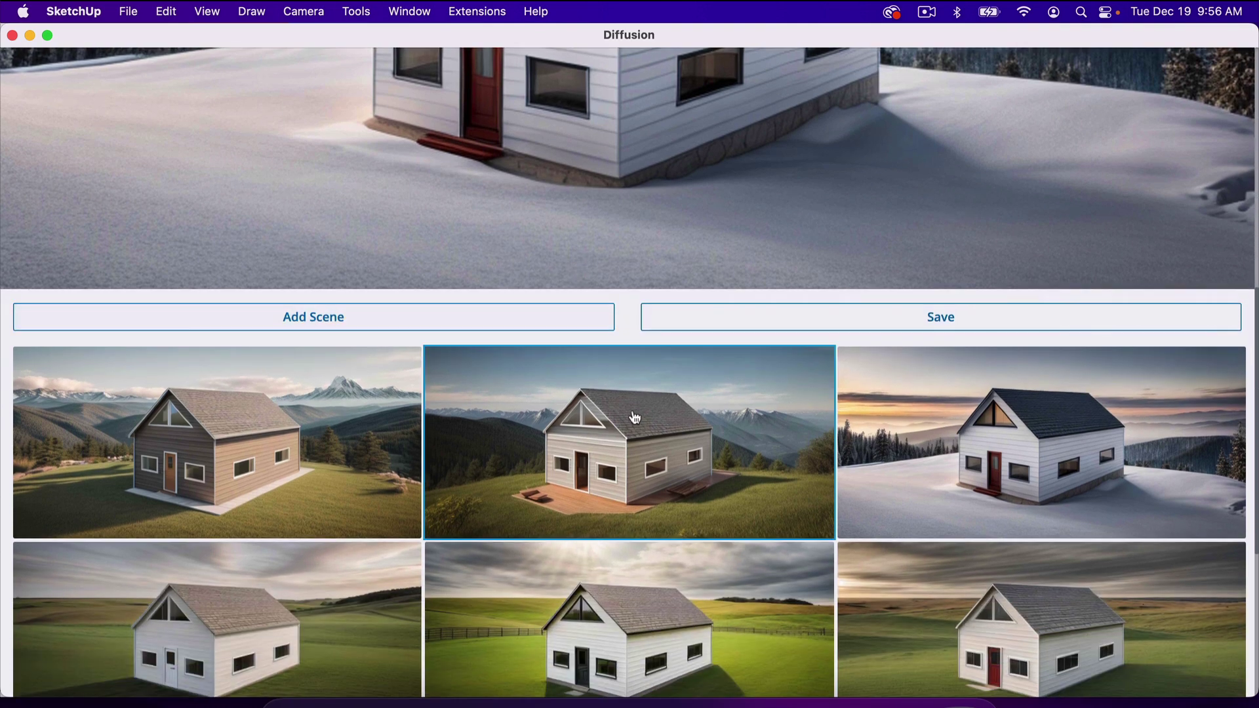
click(577, 374)
scroll(607, 187, up, 8)
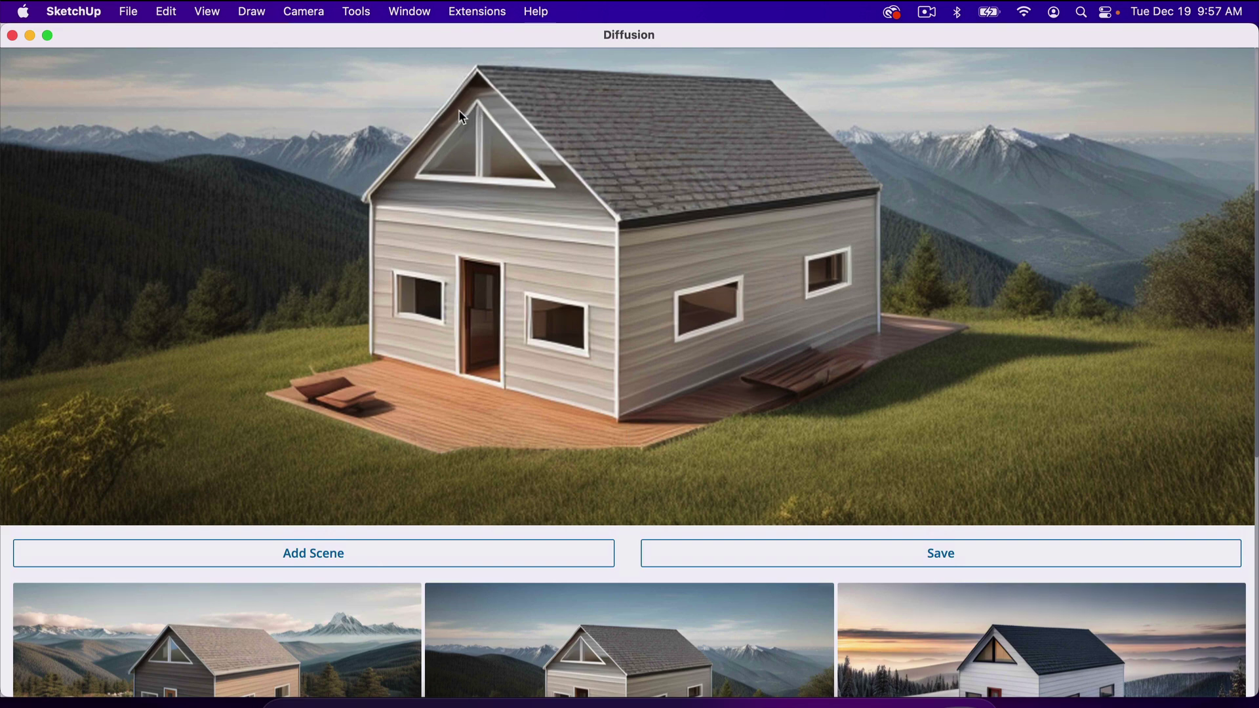
scroll(668, 408, down, 5)
click(377, 489)
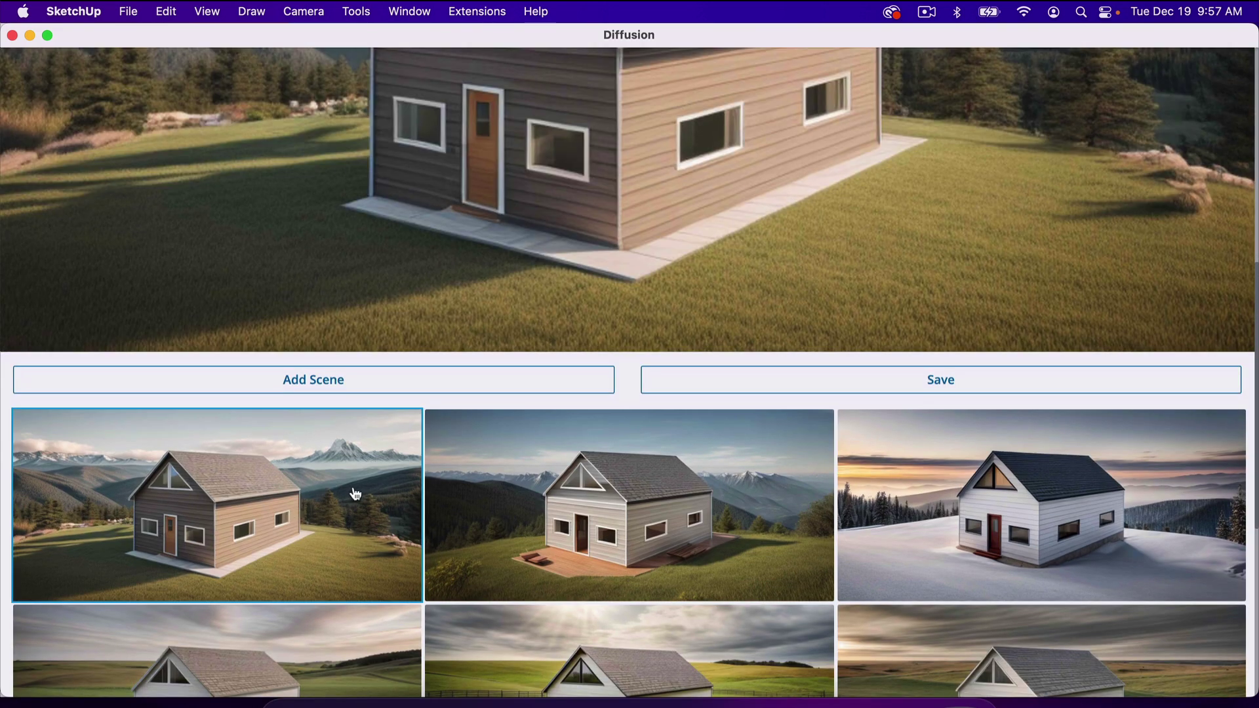
scroll(593, 455, up, 7)
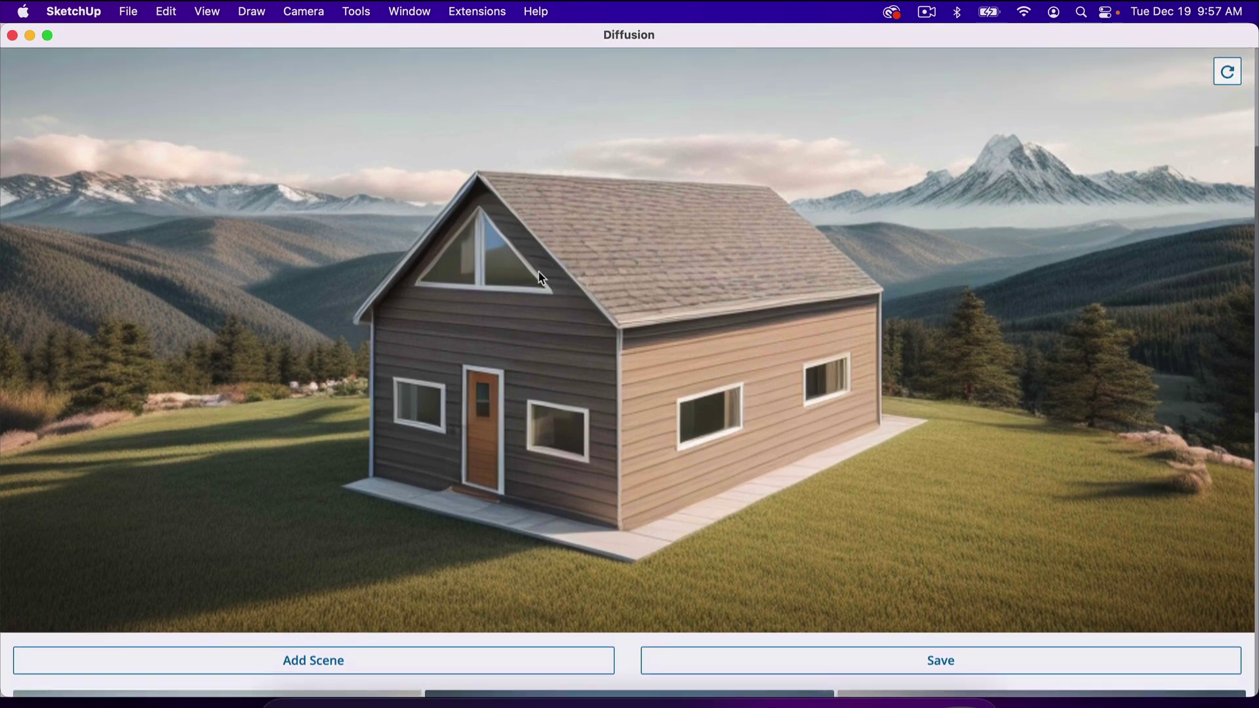
Browse the nine-render gallery and show the snowy sunset render large
scroll(617, 351, down, 7)
scroll(620, 358, down, 9)
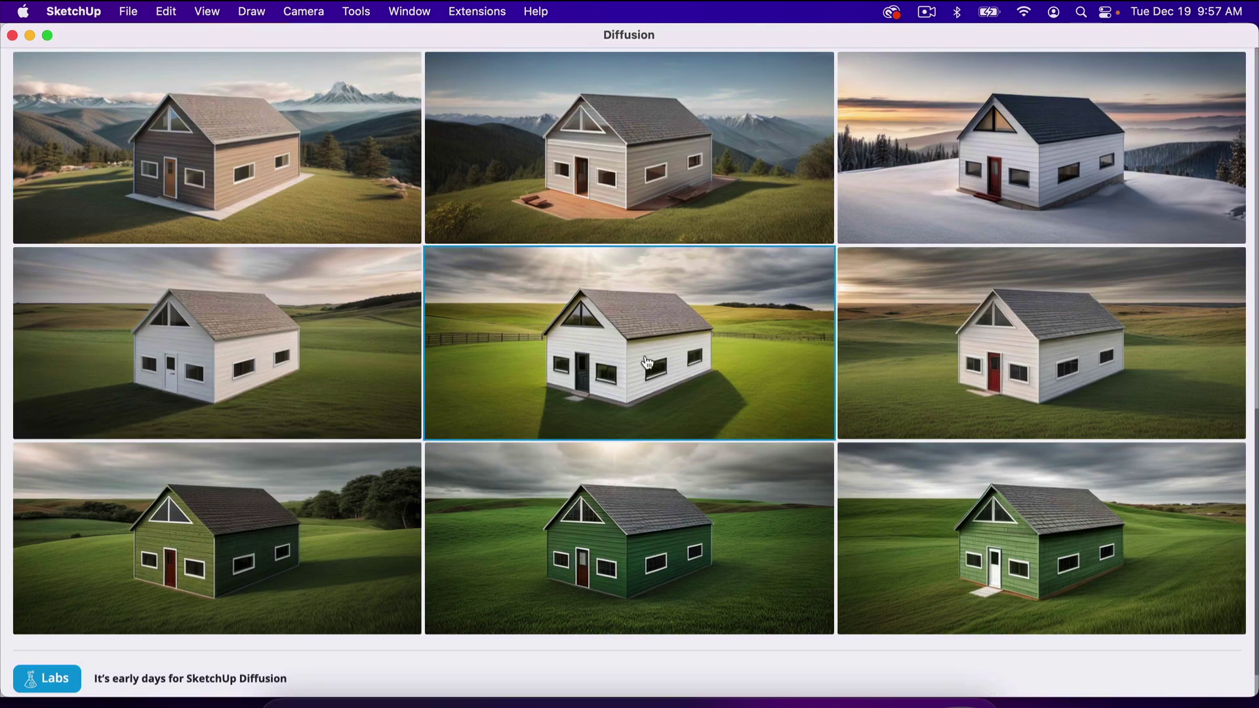
scroll(787, 502, up, 15)
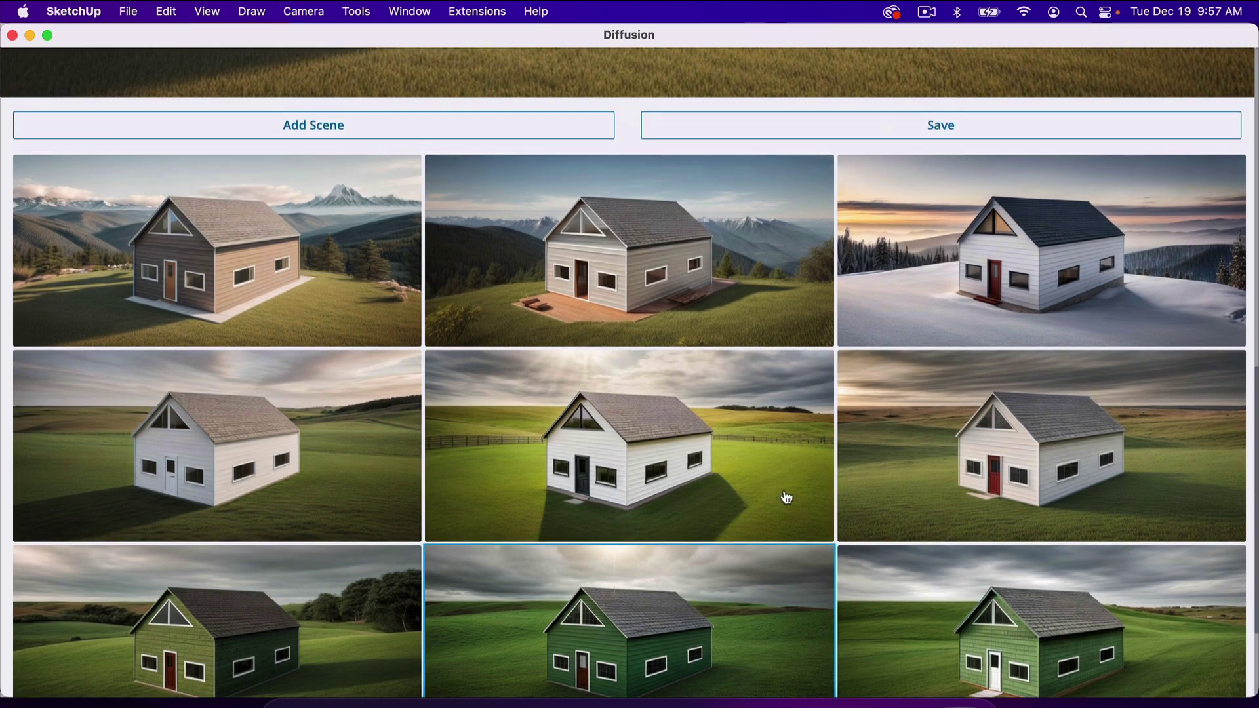
scroll(787, 499, up, 2)
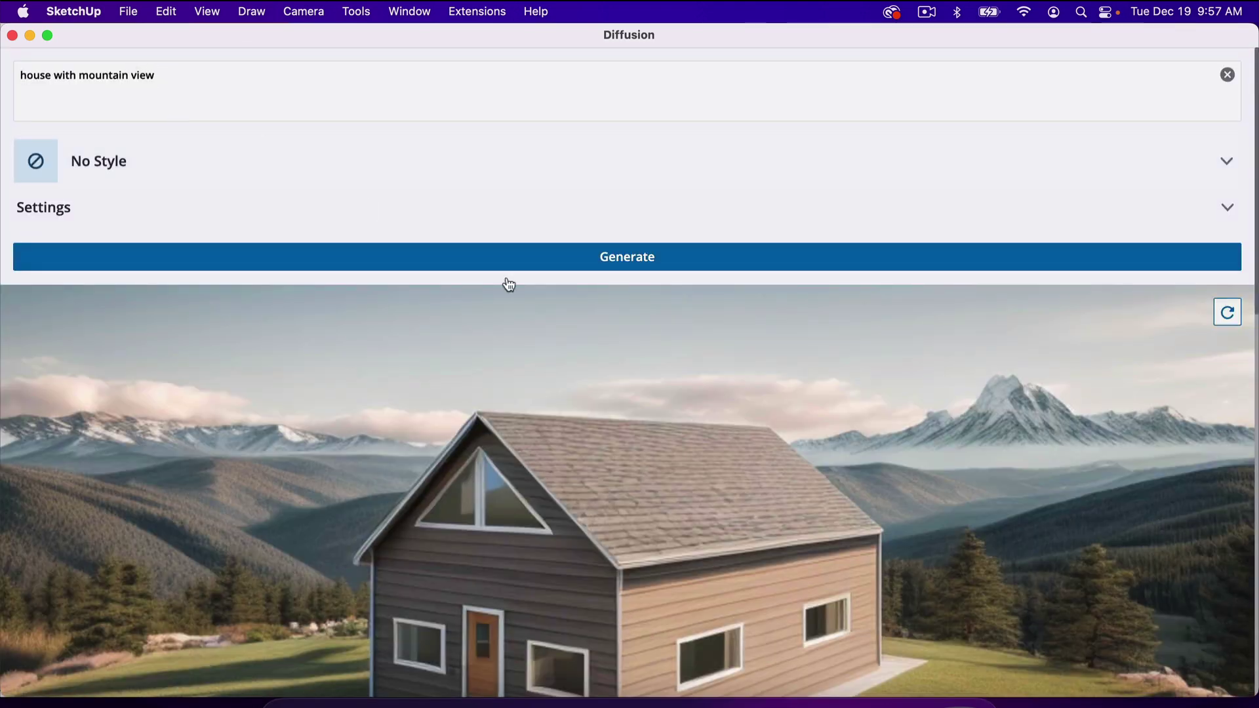
scroll(635, 396, down, 20)
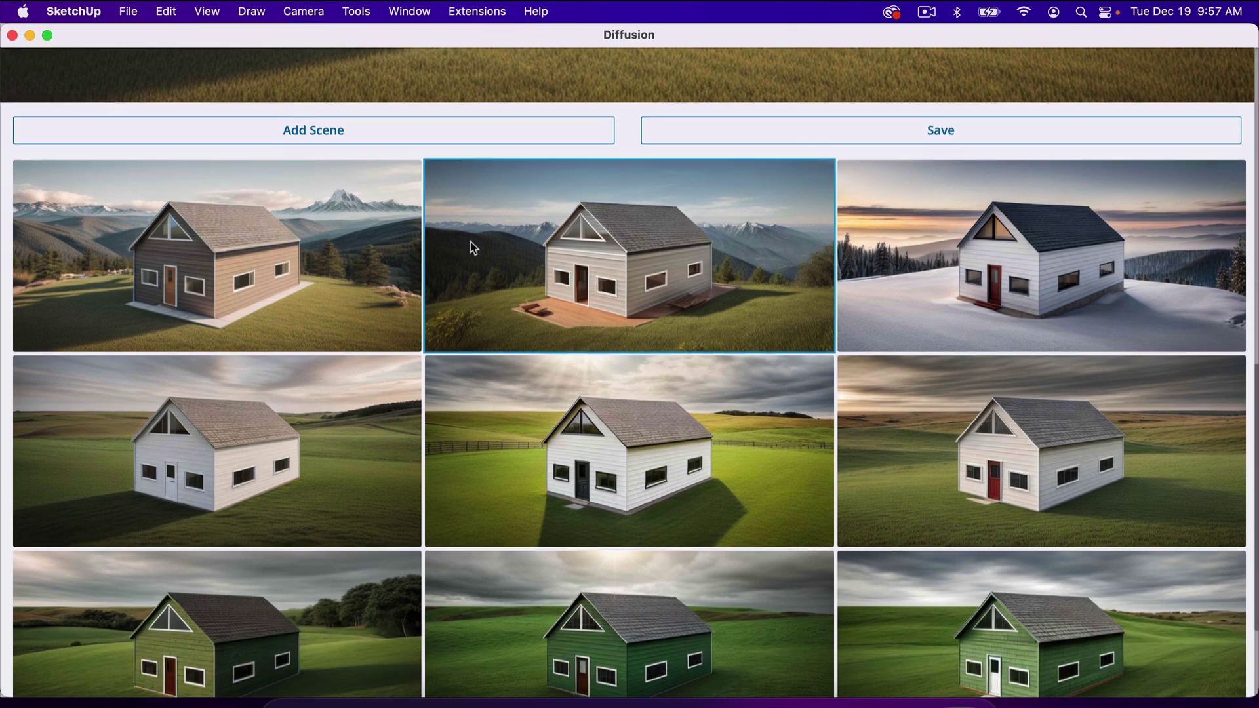
scroll(526, 372, up, 12)
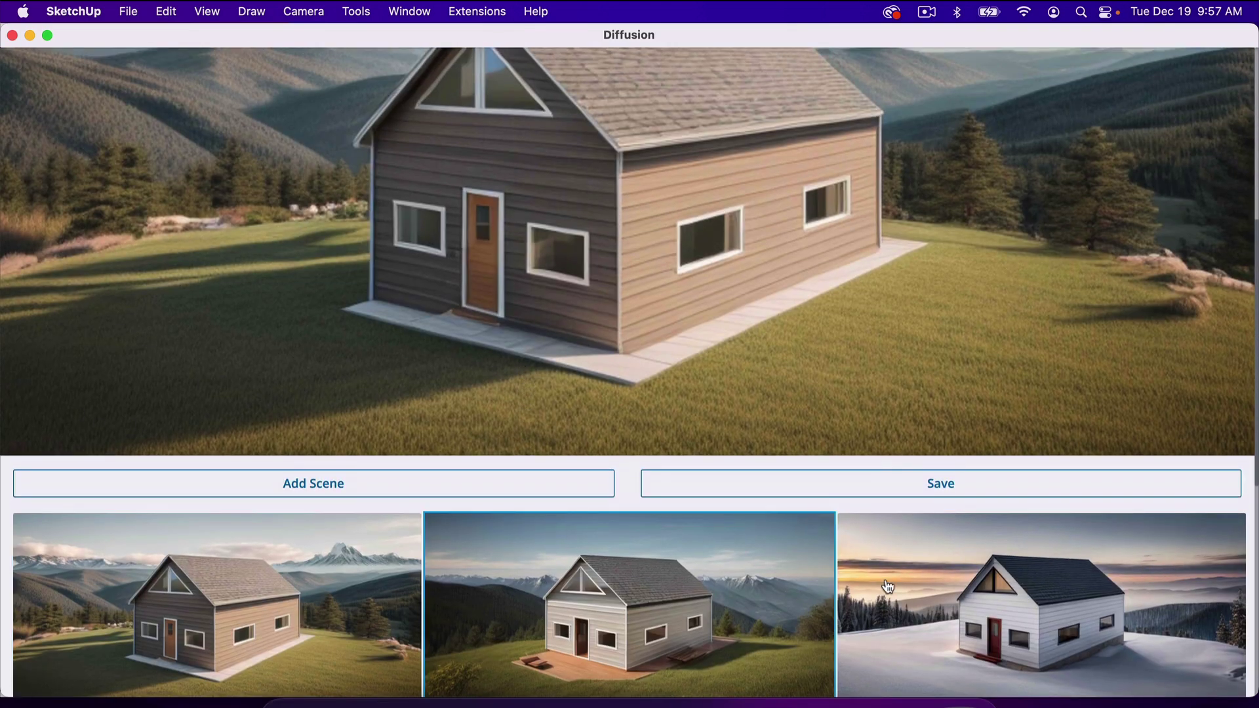
click(1003, 590)
scroll(908, 455, up, 10)
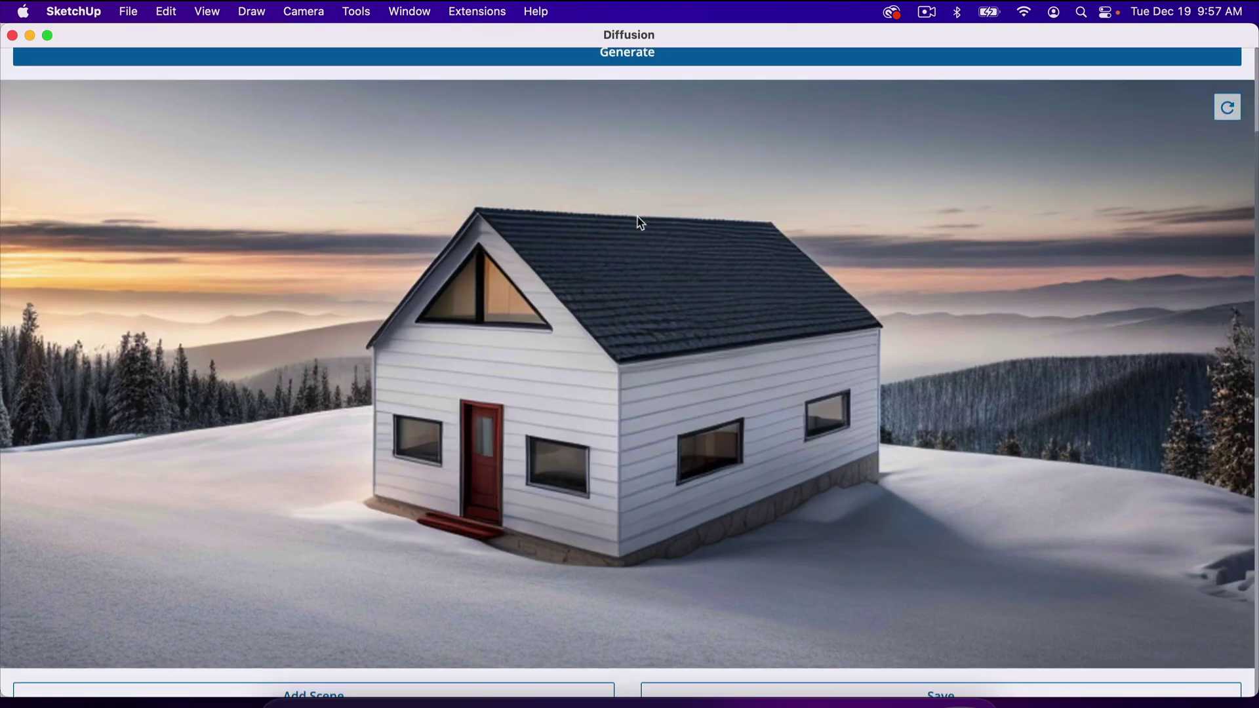